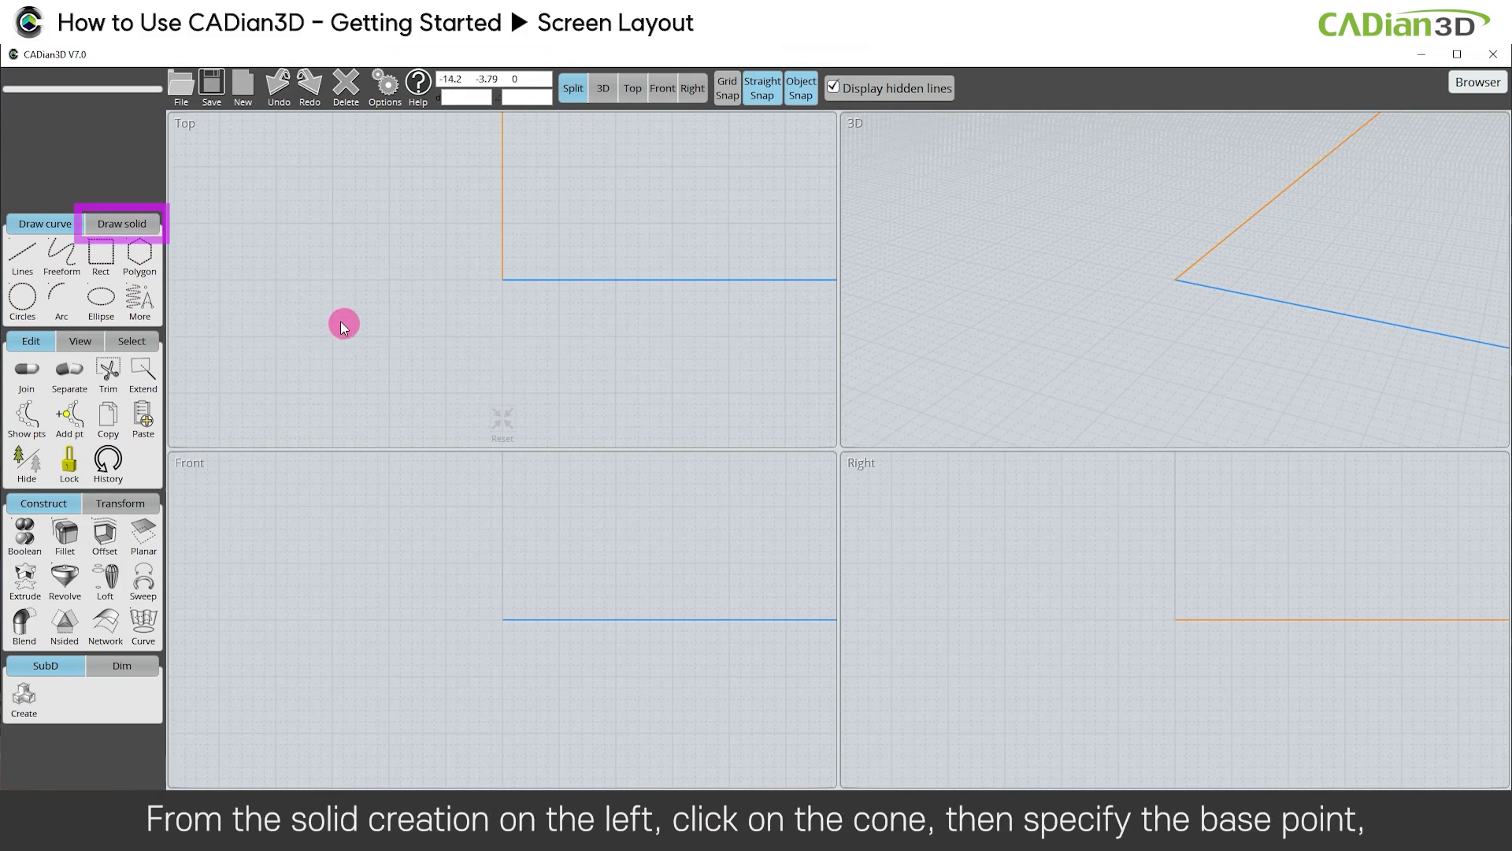
# Step: Draw a cone solid with its base centred on the origin, radius 5.04 and height 9.72
pyautogui.click(131, 226)
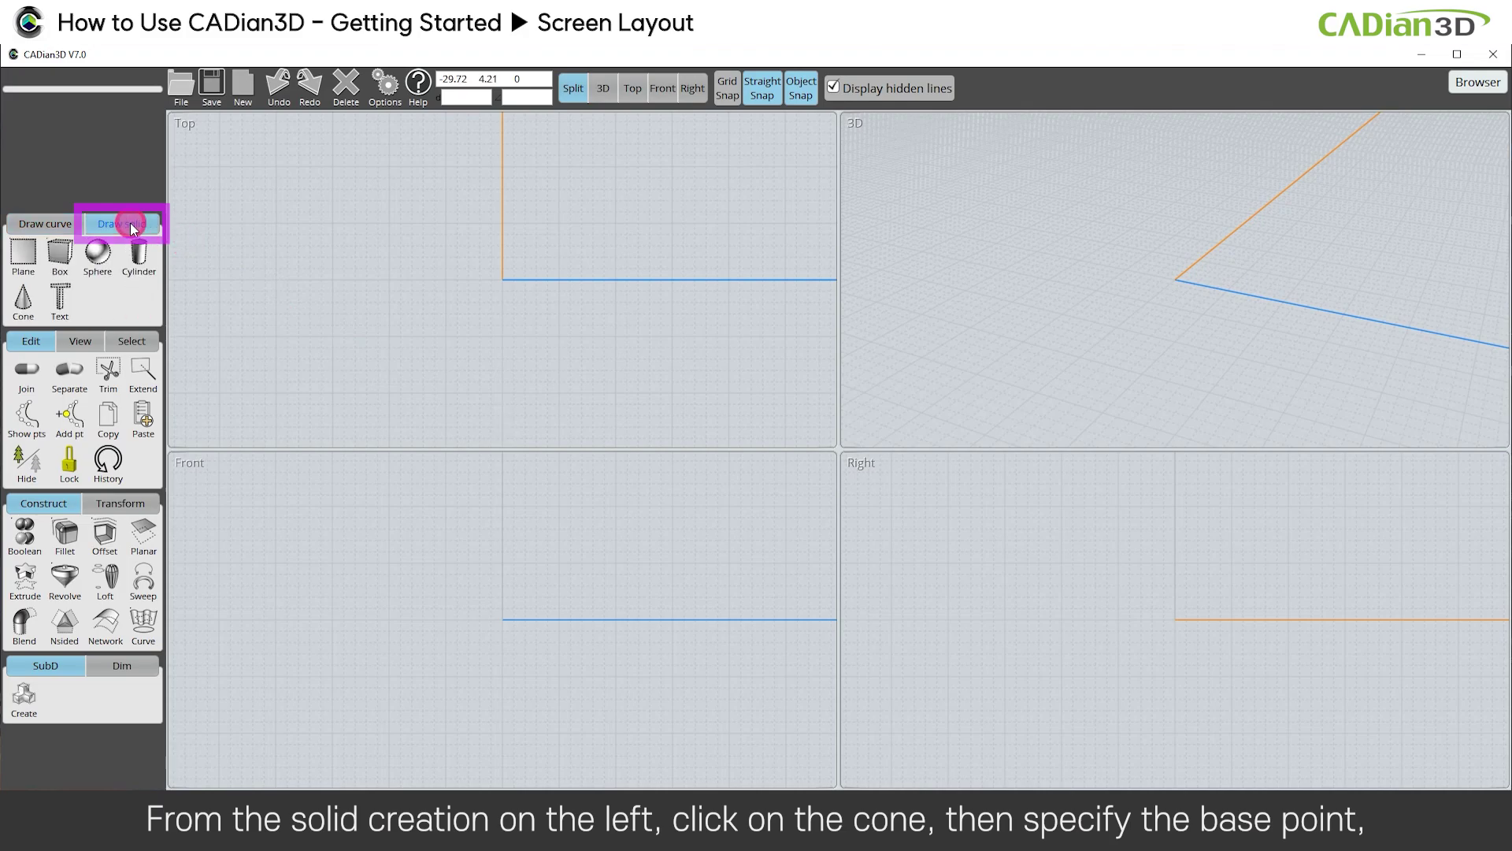
pyautogui.click(26, 304)
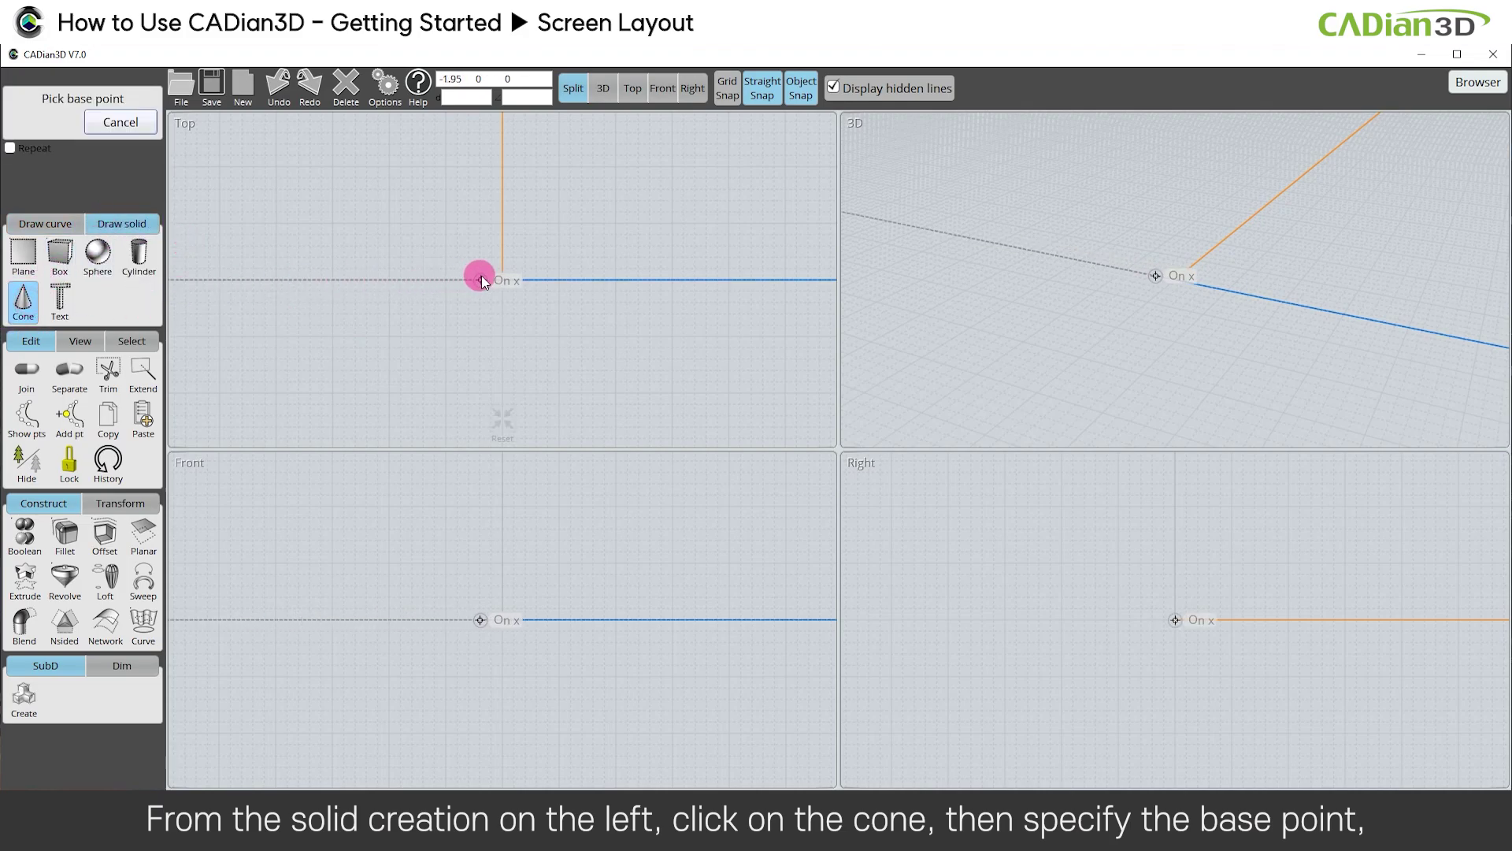
pyautogui.click(501, 279)
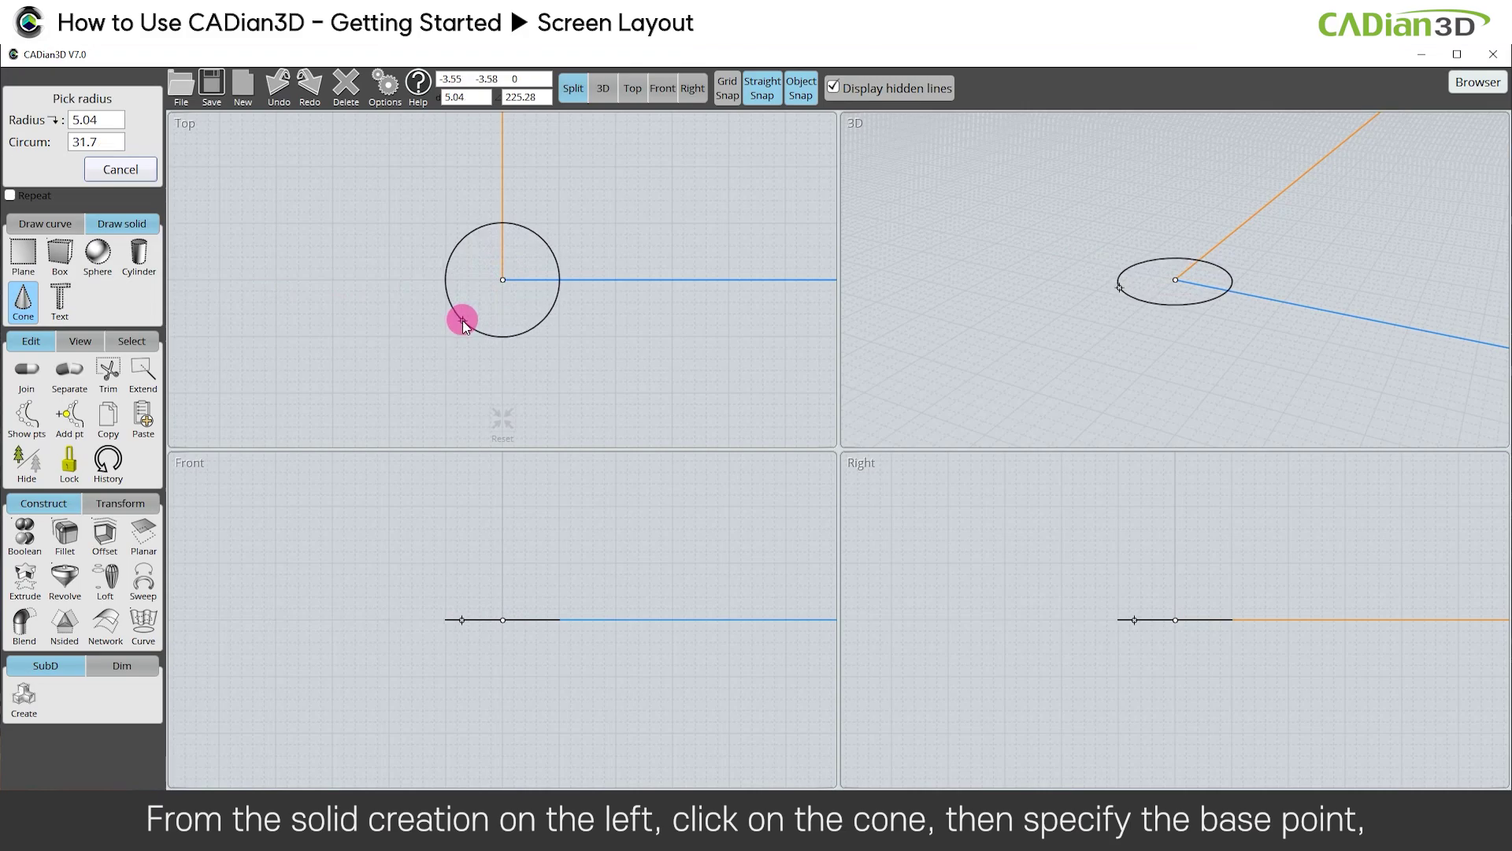
pyautogui.click(462, 320)
pyautogui.click(511, 524)
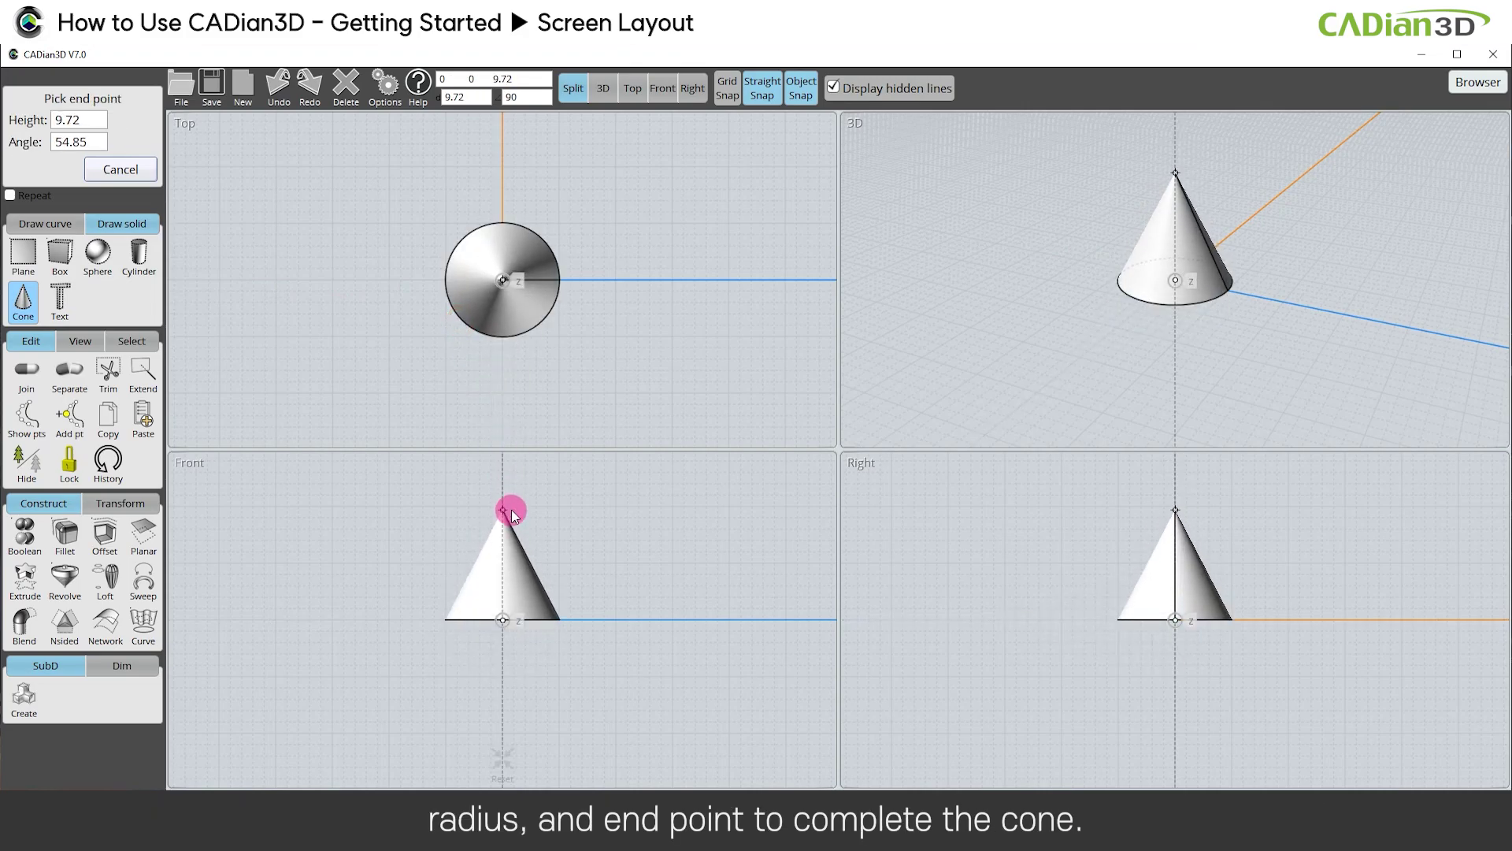
pyautogui.click(512, 509)
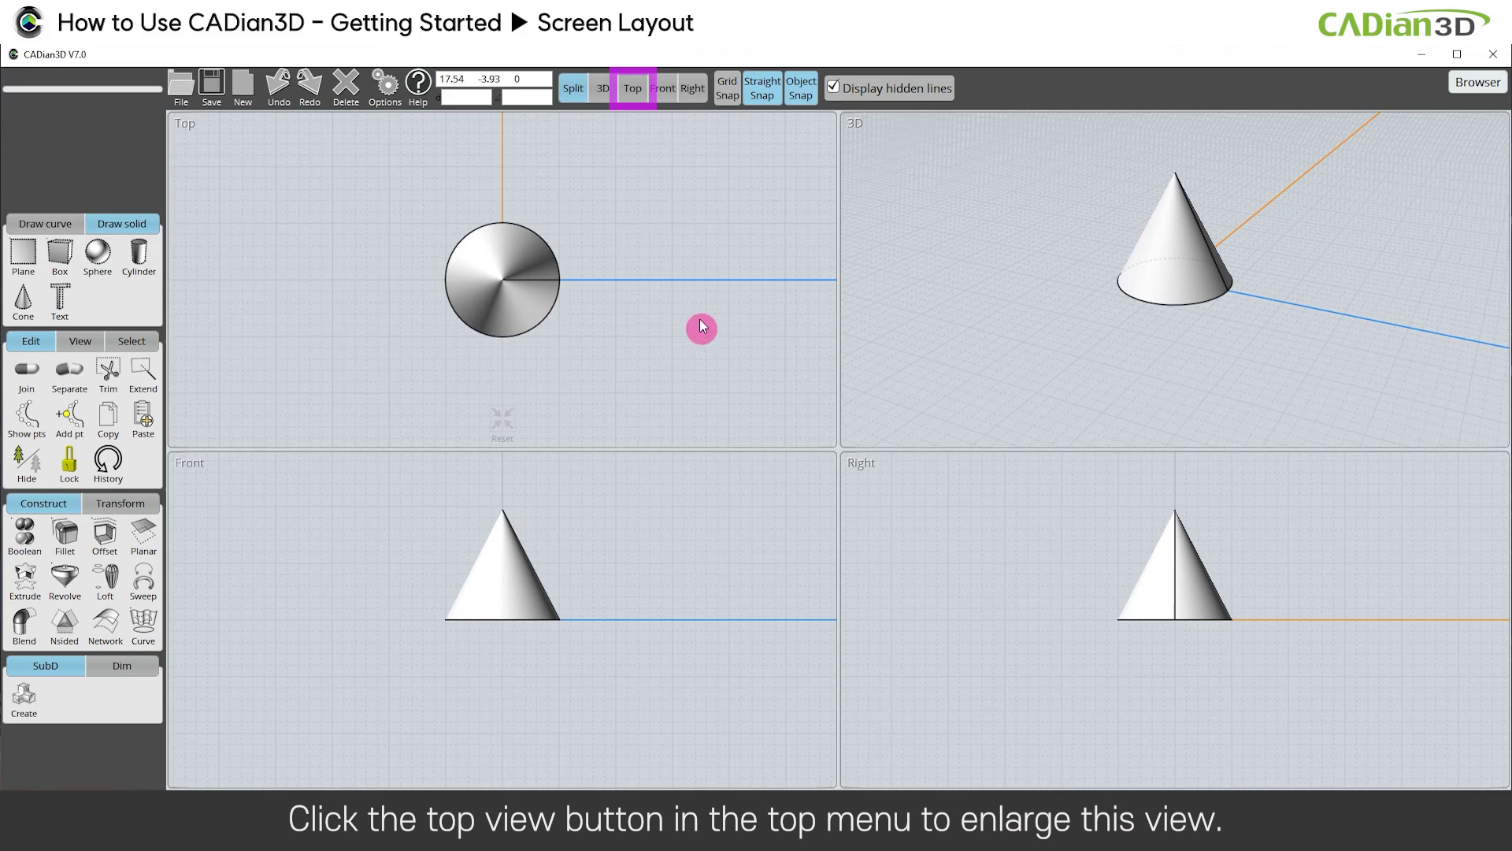
# Step: Maximize the Top, Front and Right views in turn, ending with the 3D view enlarged
pyautogui.click(631, 93)
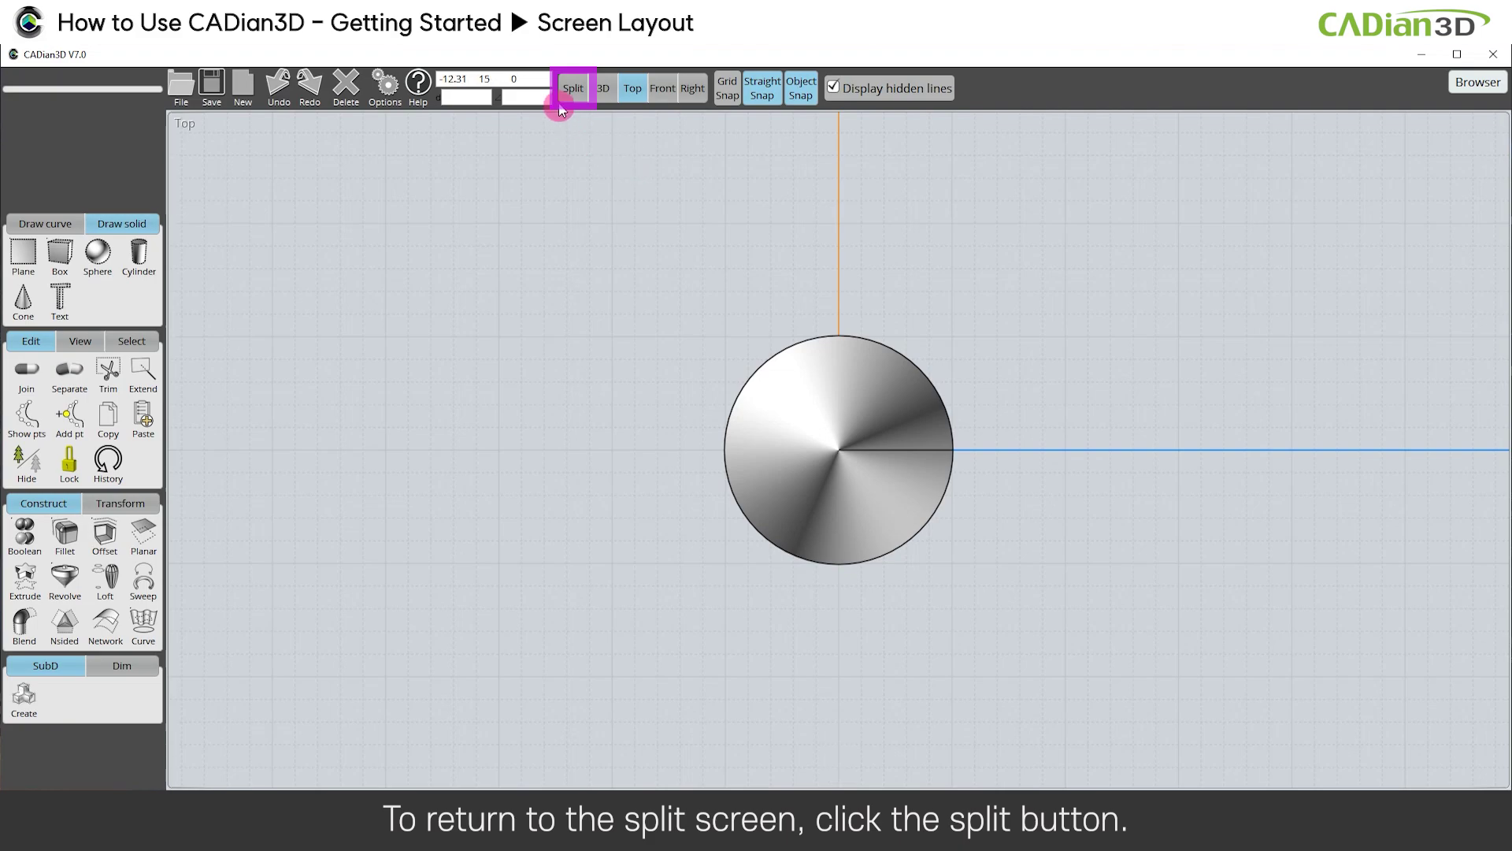
pyautogui.click(570, 89)
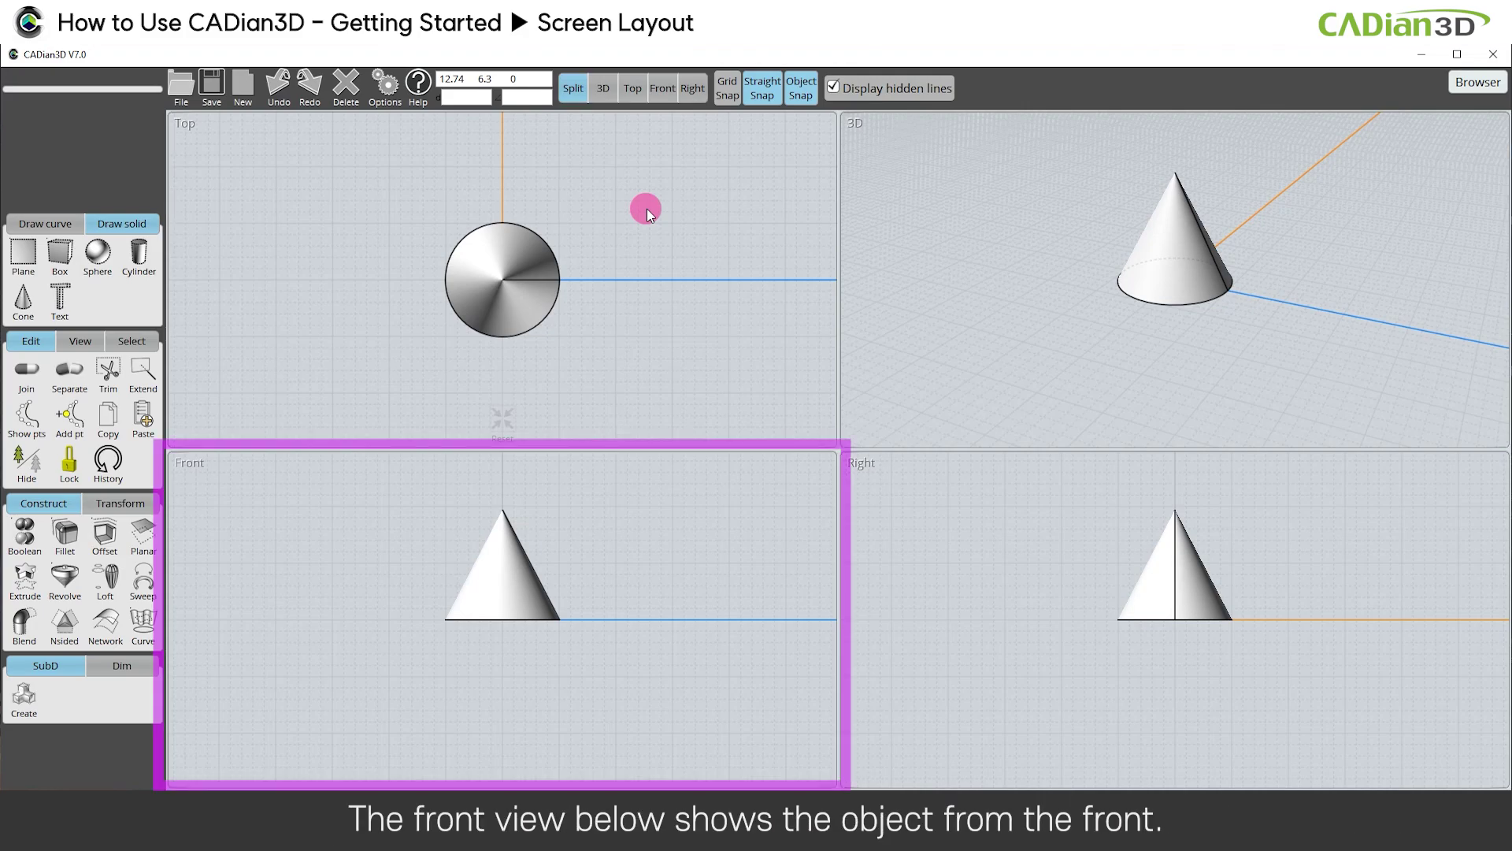
pyautogui.click(661, 89)
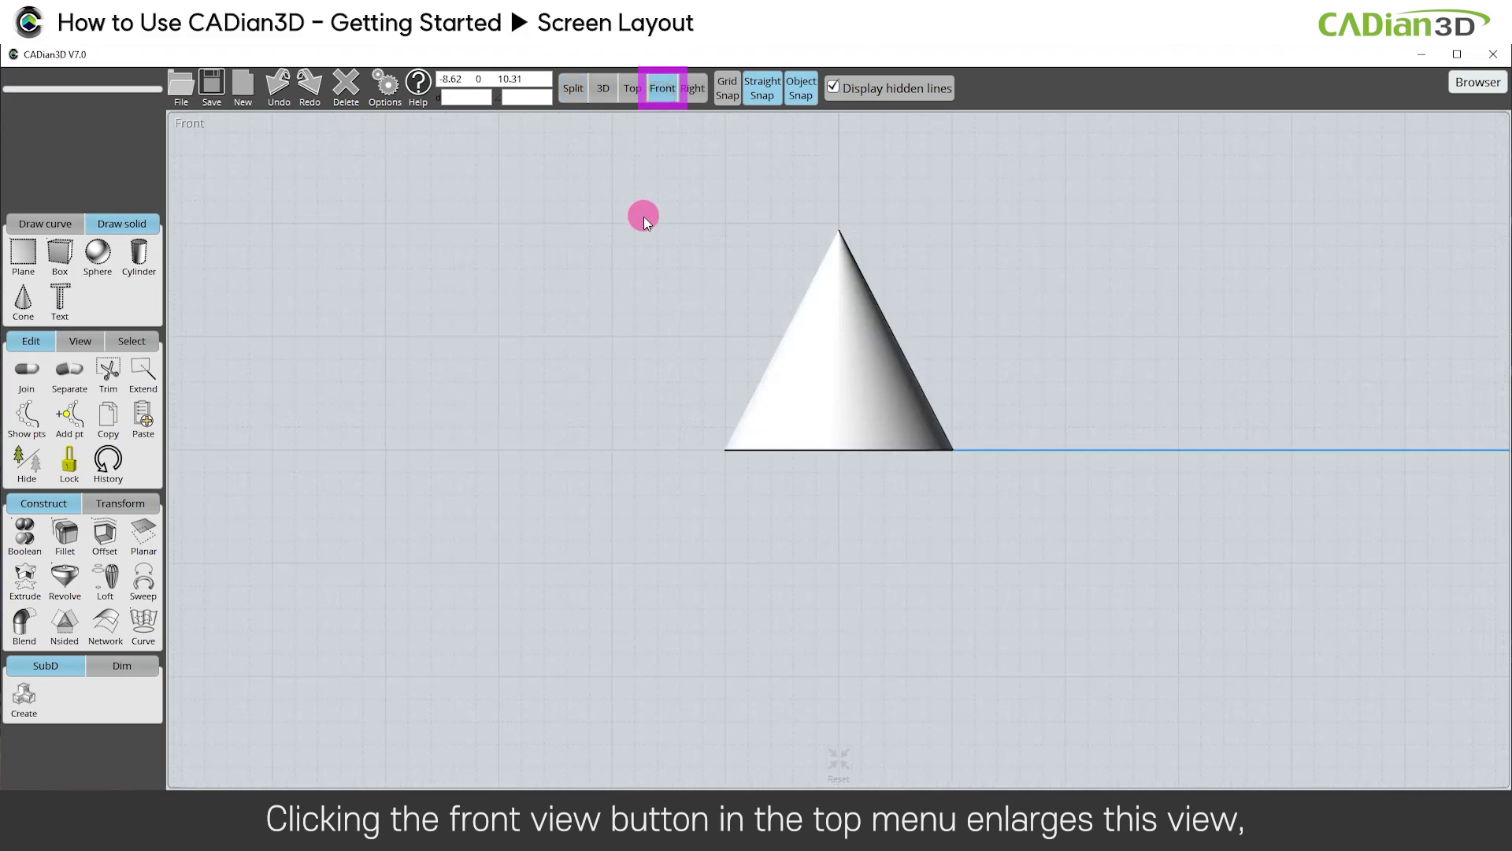
pyautogui.click(573, 89)
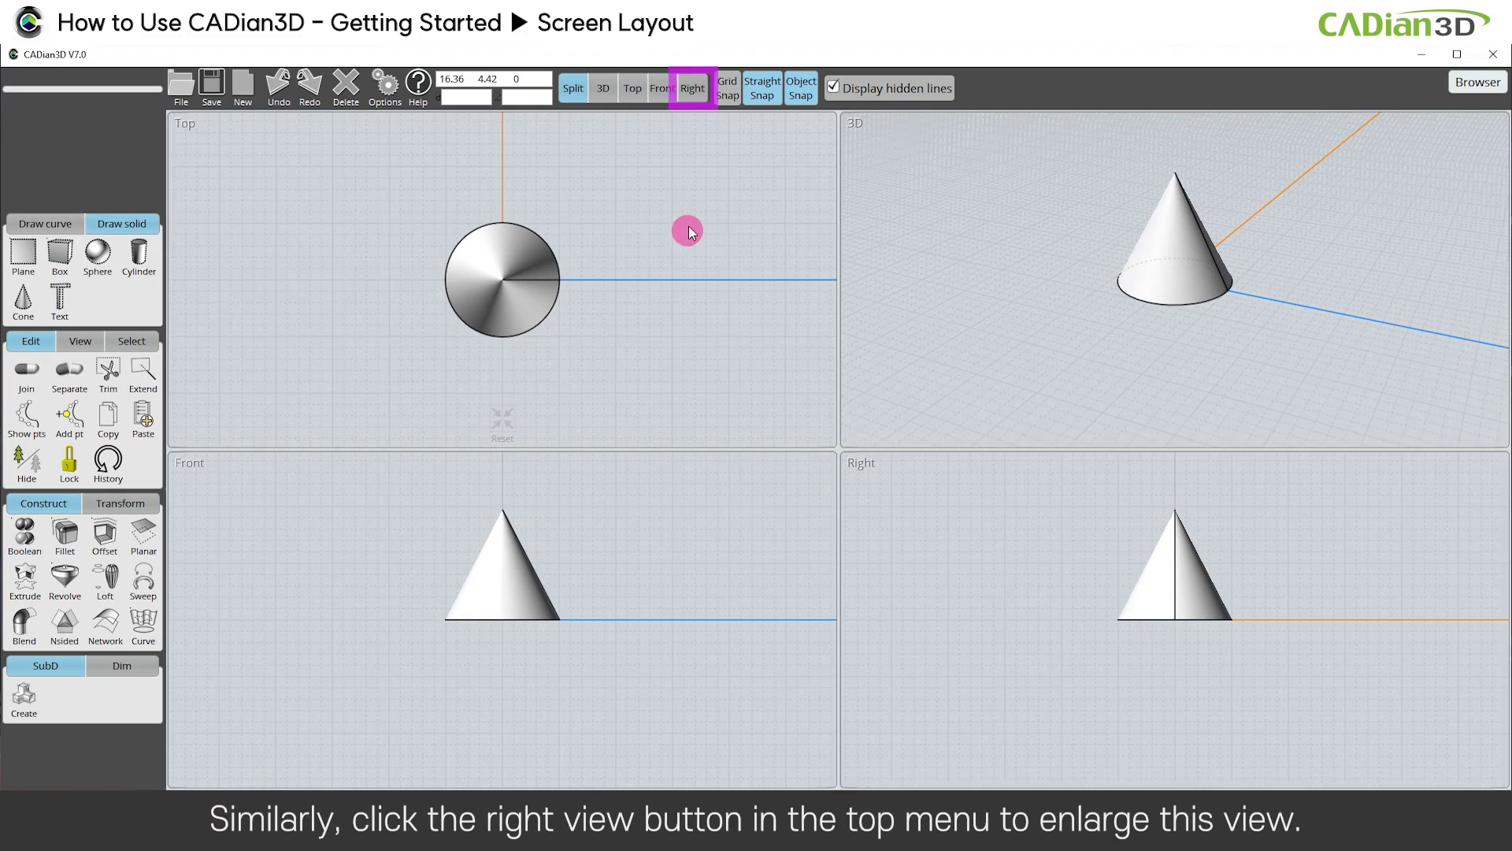
pyautogui.click(693, 89)
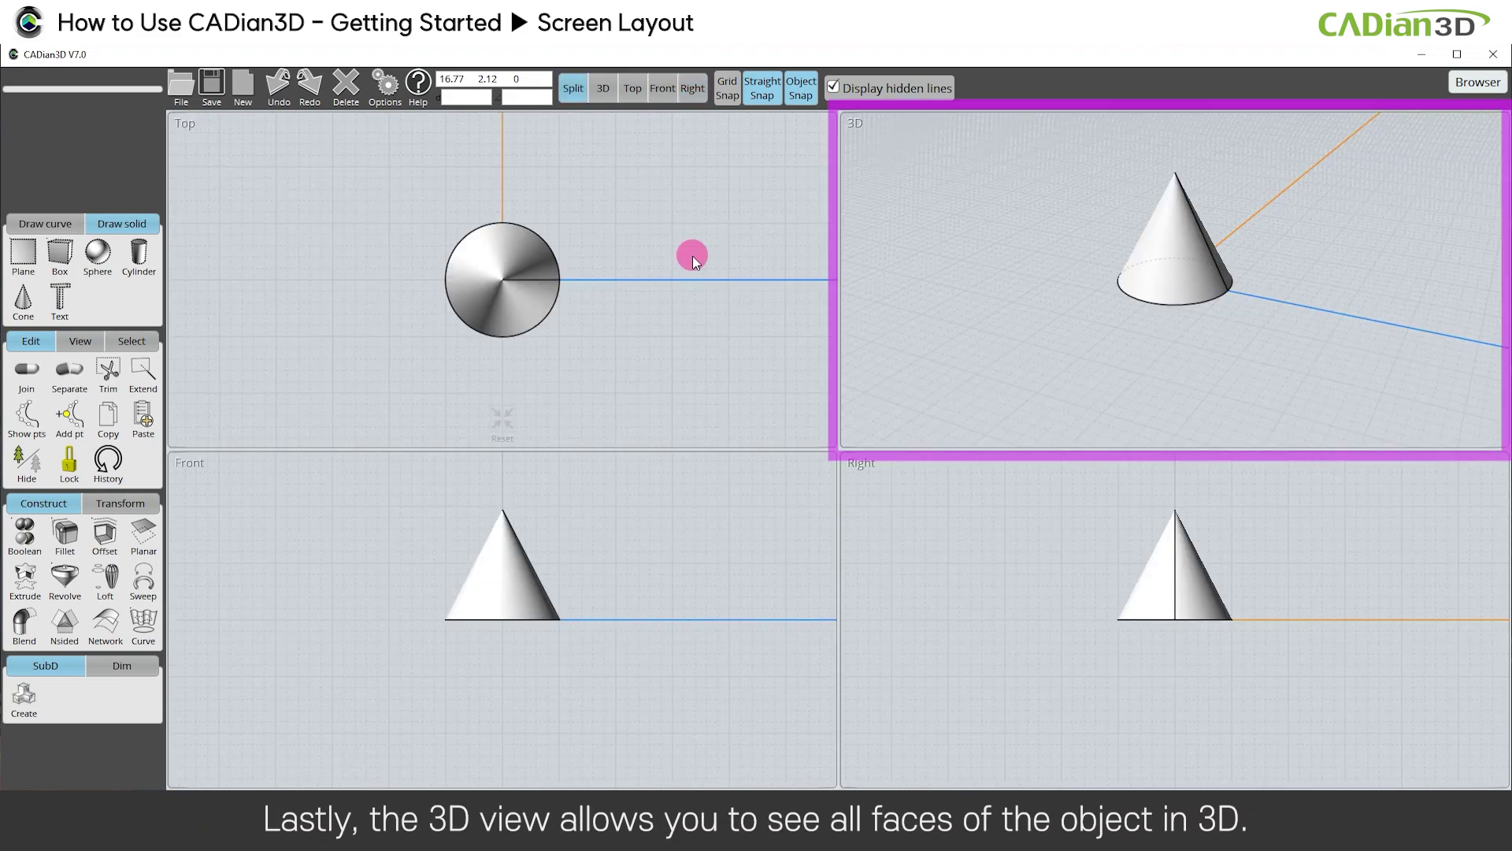
pyautogui.click(604, 88)
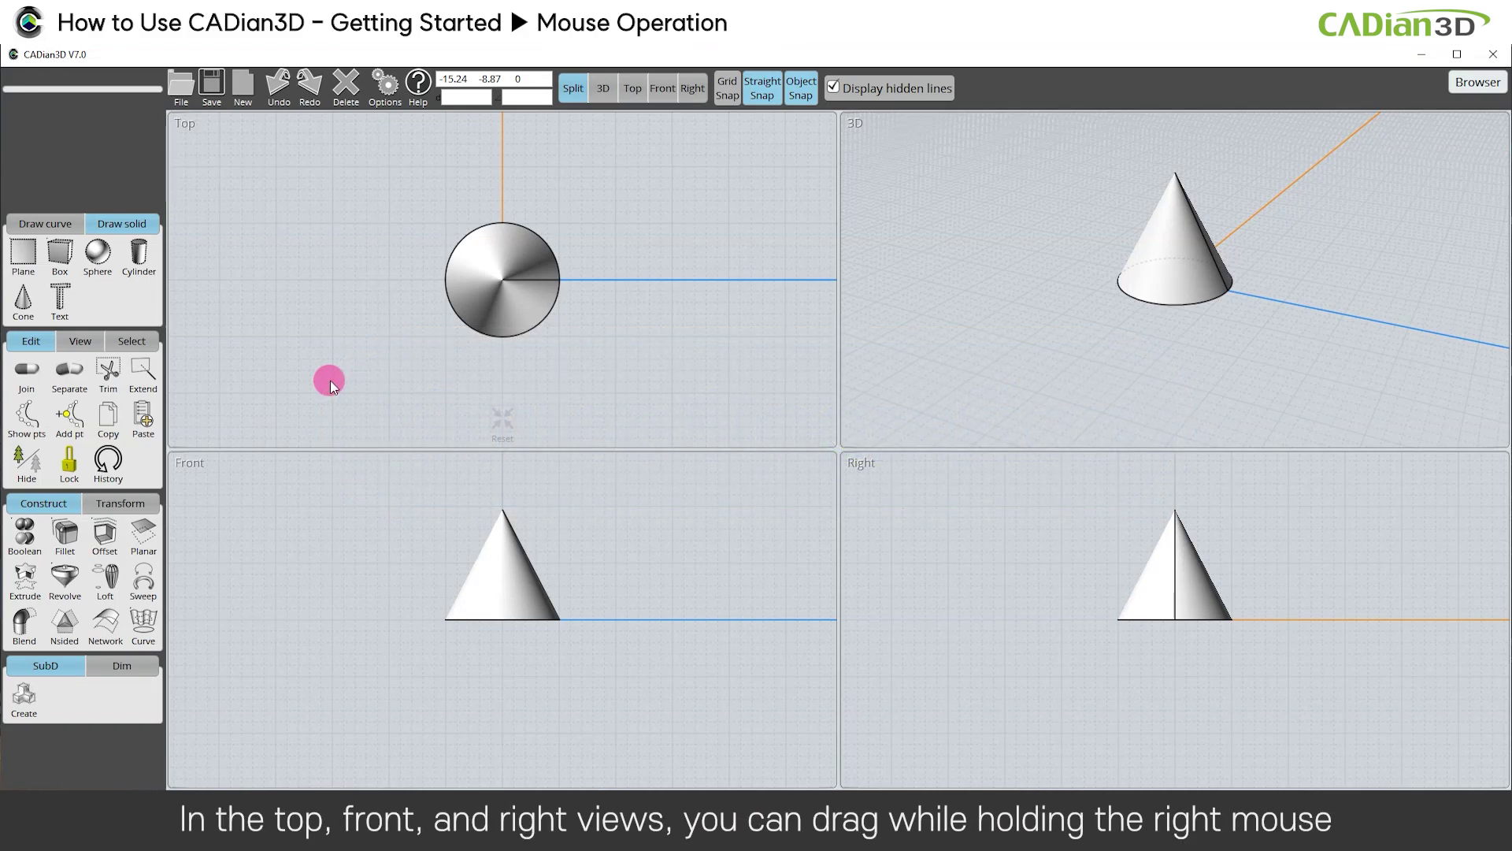
# Step: Pan the Top, Front and Right views to reposition the cone in each
pyautogui.moveTo(302, 358); pyautogui.dragTo(476, 362, button='right')
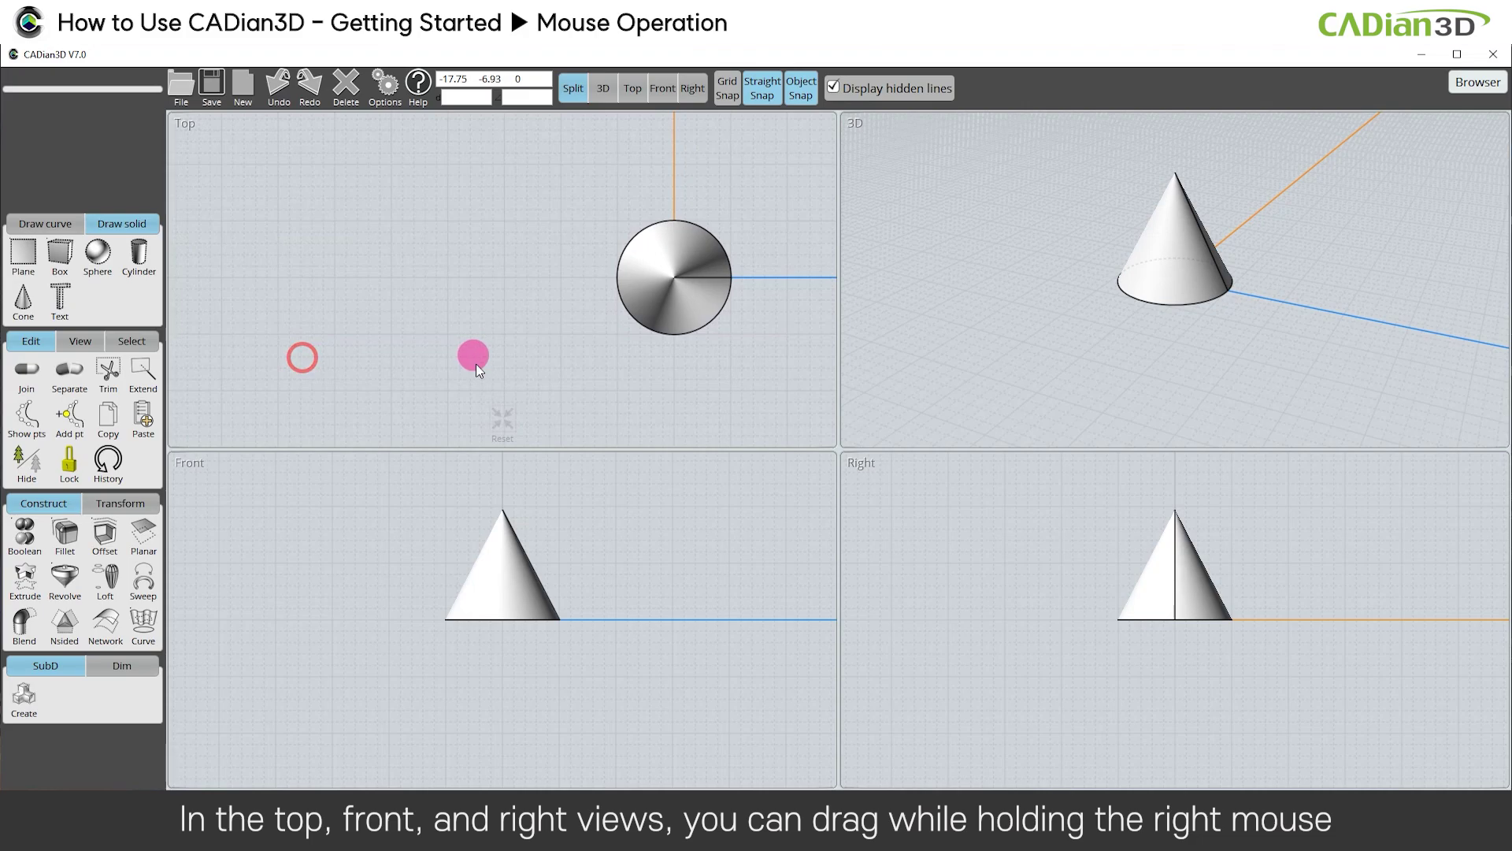
pyautogui.moveTo(687, 521); pyautogui.dragTo(508, 615, button='right')
pyautogui.moveTo(1053, 558)
pyautogui.mouseDown(button='right')
pyautogui.moveTo(1180, 611)
pyautogui.moveTo(1203, 662)
pyautogui.mouseUp(button='right')
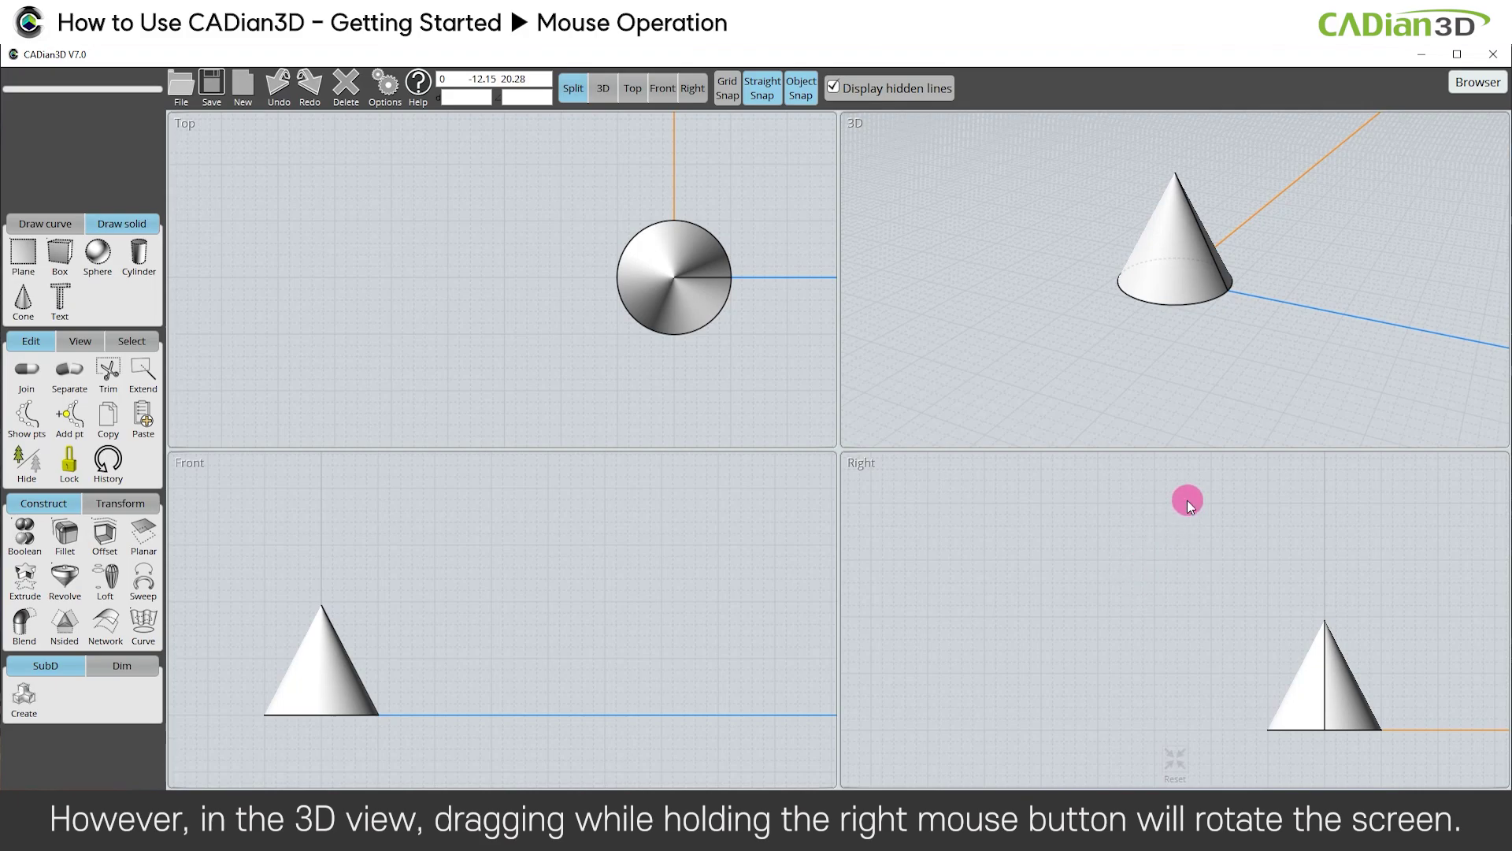
# Step: Rotate, pan and zoom the 3D view around the cone
pyautogui.moveTo(1188, 361)
pyautogui.mouseDown(button='right')
pyautogui.moveTo(975, 363)
pyautogui.moveTo(1321, 386)
pyautogui.mouseUp(button='right')
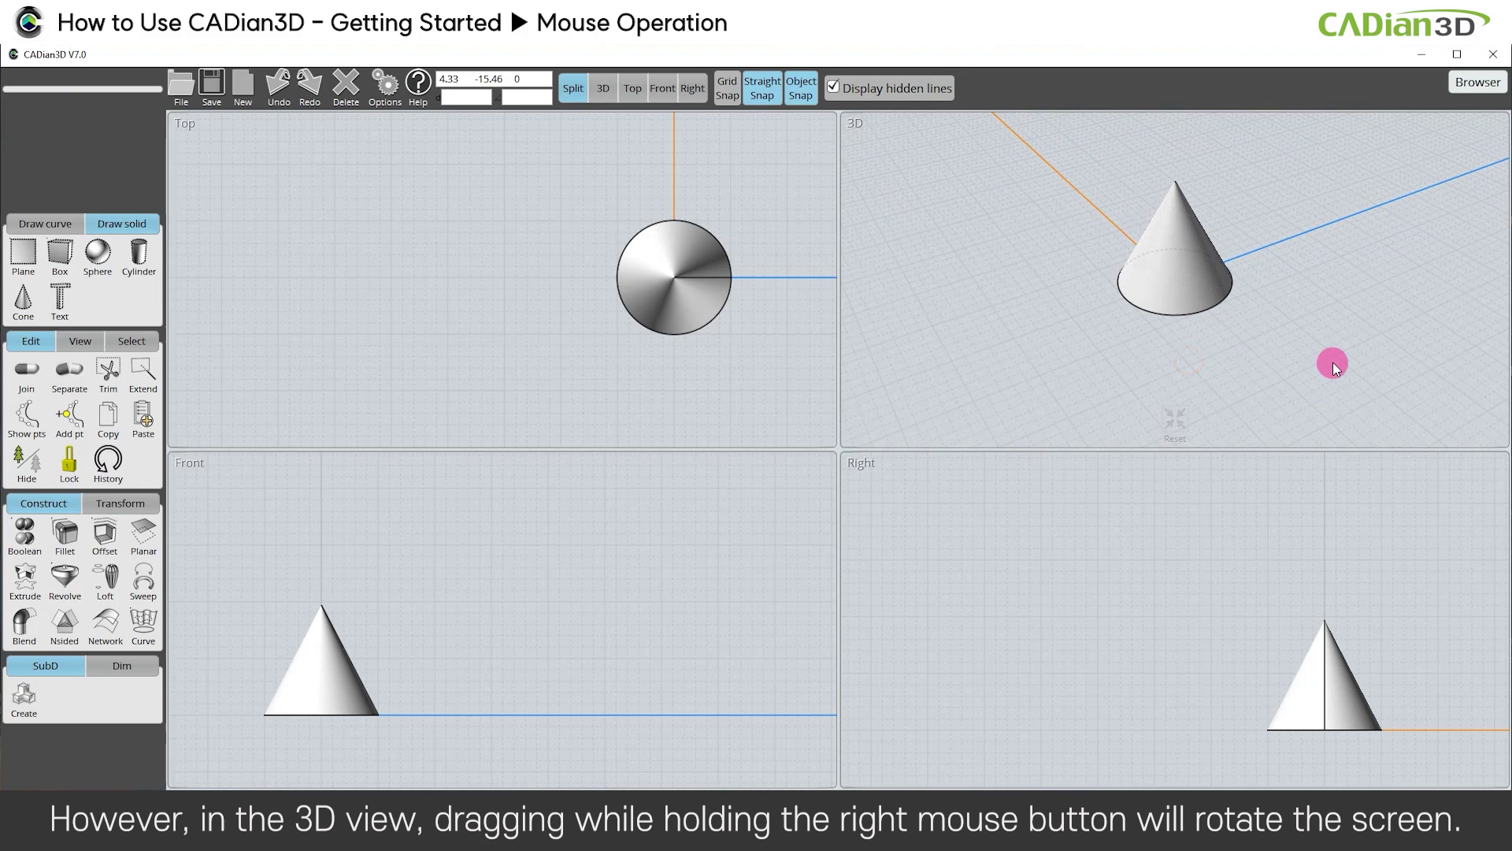
pyautogui.moveTo(1305, 200); pyautogui.dragTo(1085, 305, button='middle')
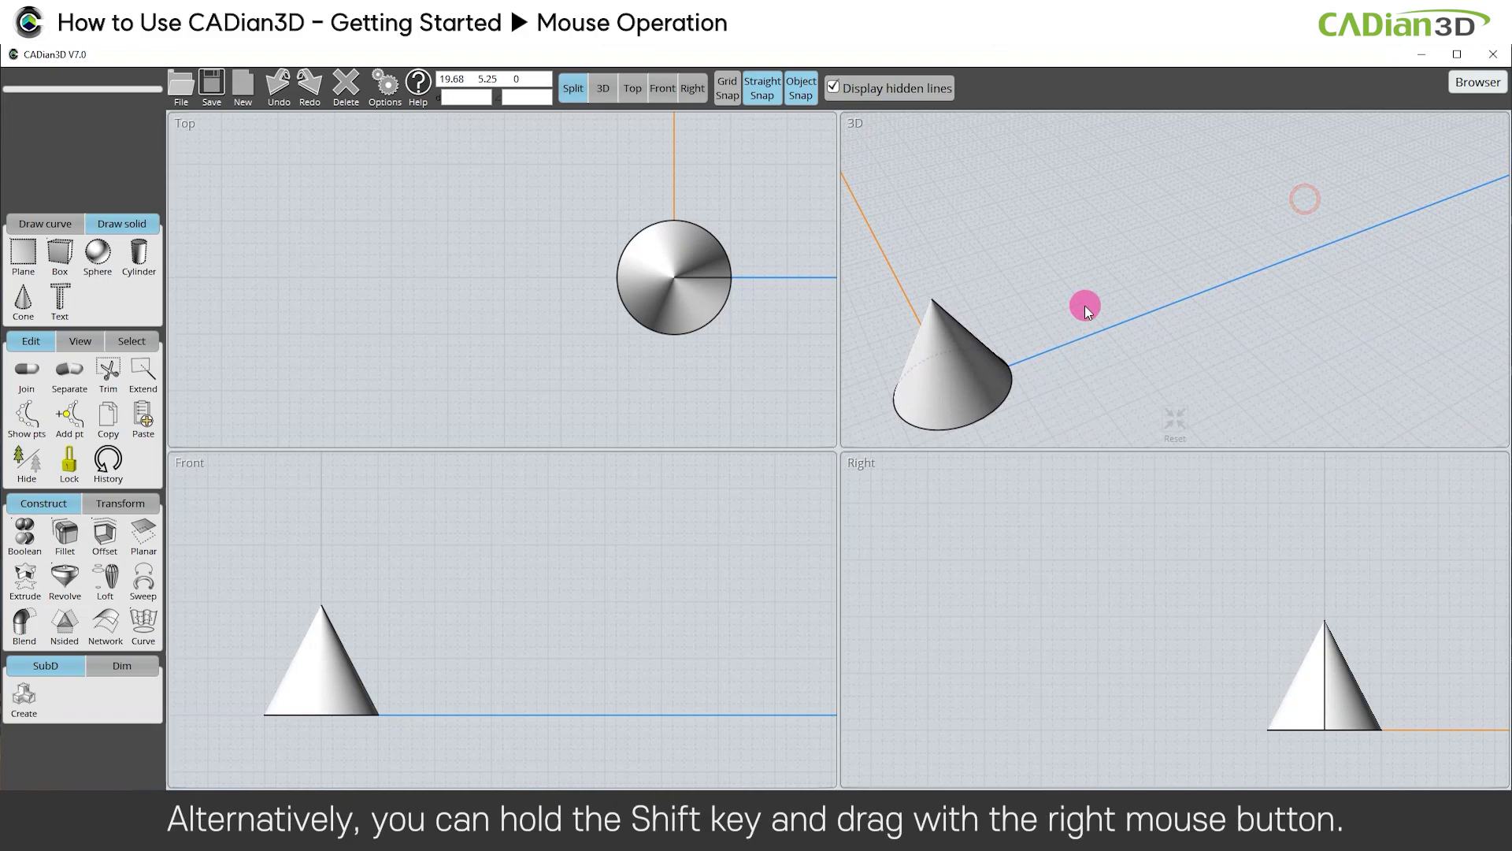
pyautogui.moveTo(1043, 345)
pyautogui.keyDown('shift'); pyautogui.mouseDown(button='right')
pyautogui.moveTo(1185, 264)
pyautogui.moveTo(1274, 249)
pyautogui.mouseUp(button='right'); pyautogui.keyUp('shift')
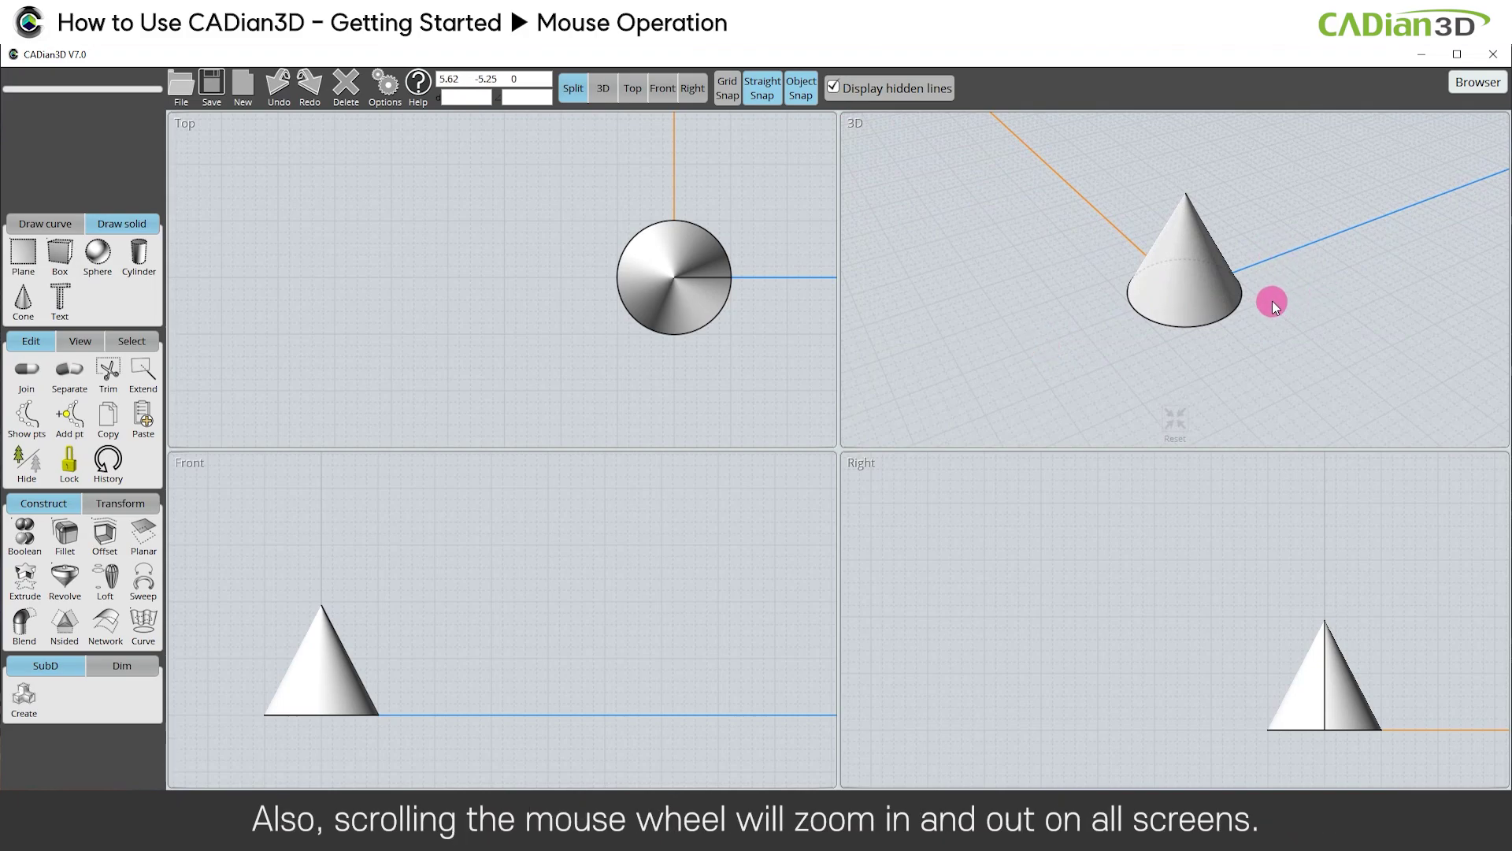
pyautogui.scroll(3, 1220, 239)
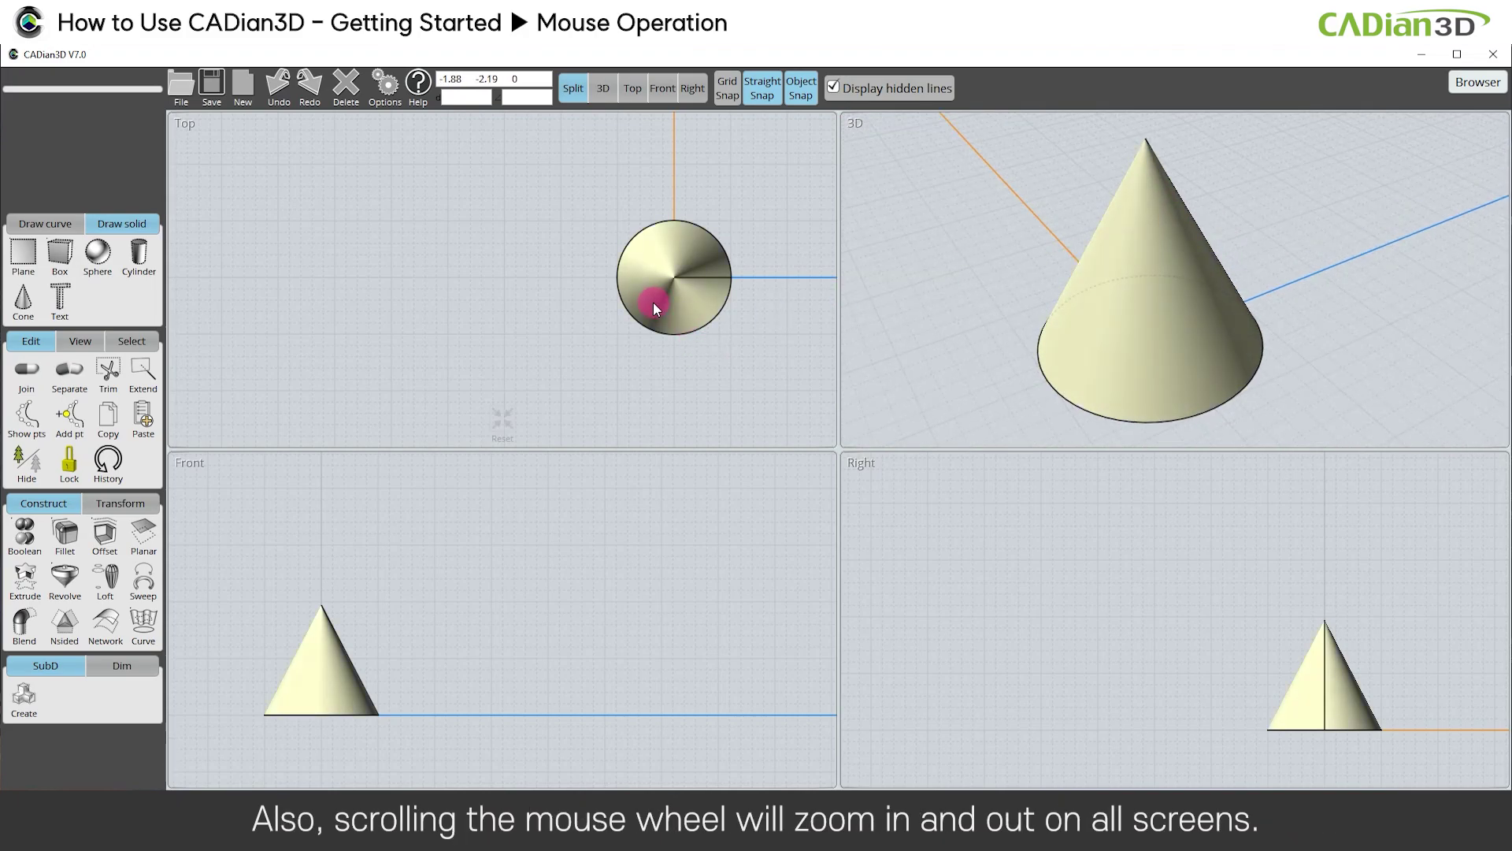
pyautogui.scroll(-5, 654, 301)
pyautogui.scroll(5, 654, 301)
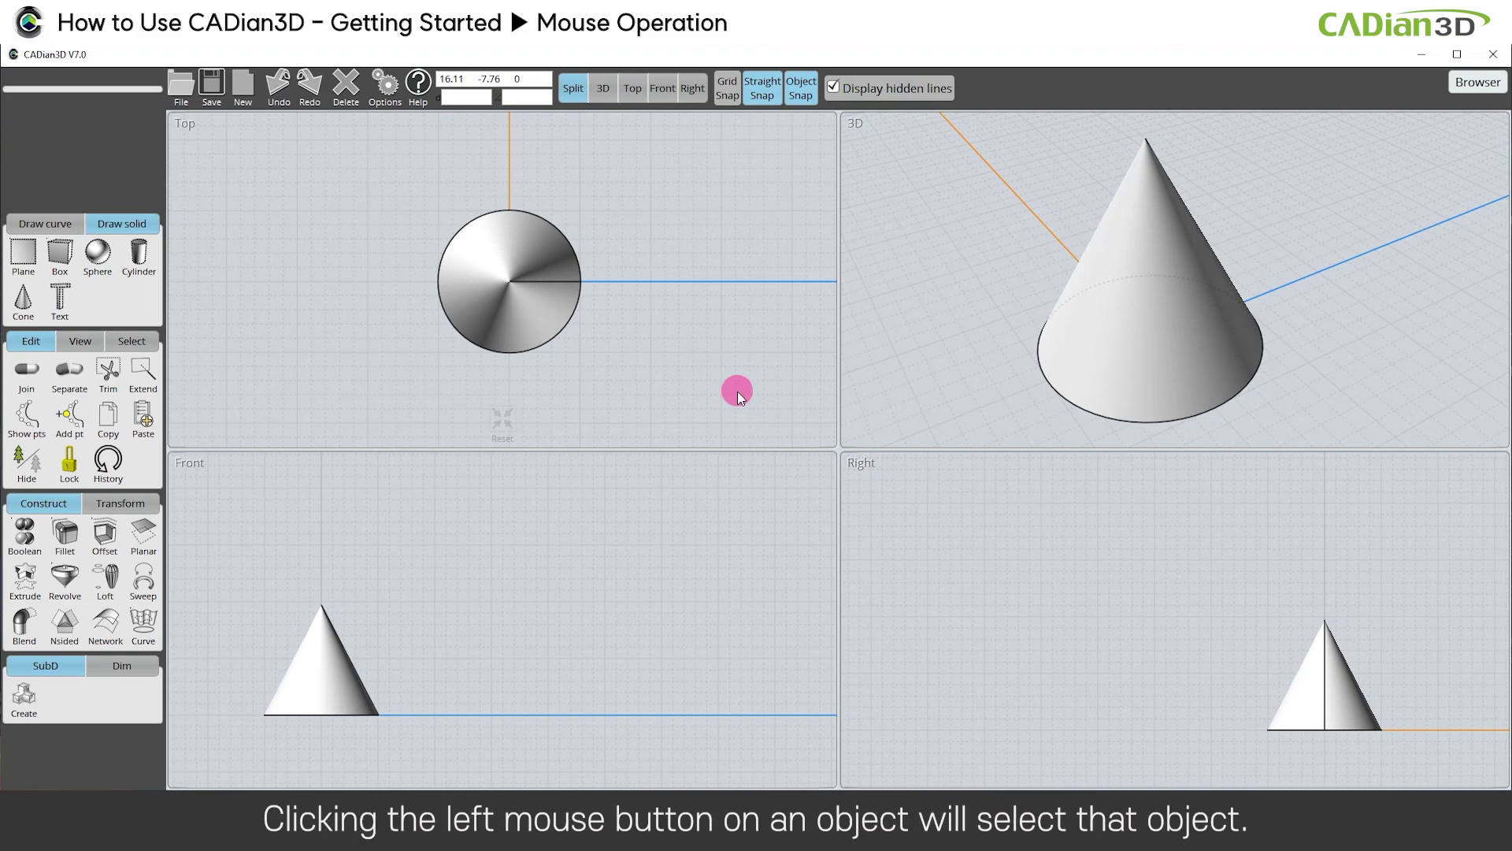
# Step: Pick the cone in the Top view to show its properties, then deselect it
pyautogui.click(549, 284)
pyautogui.click(547, 283)
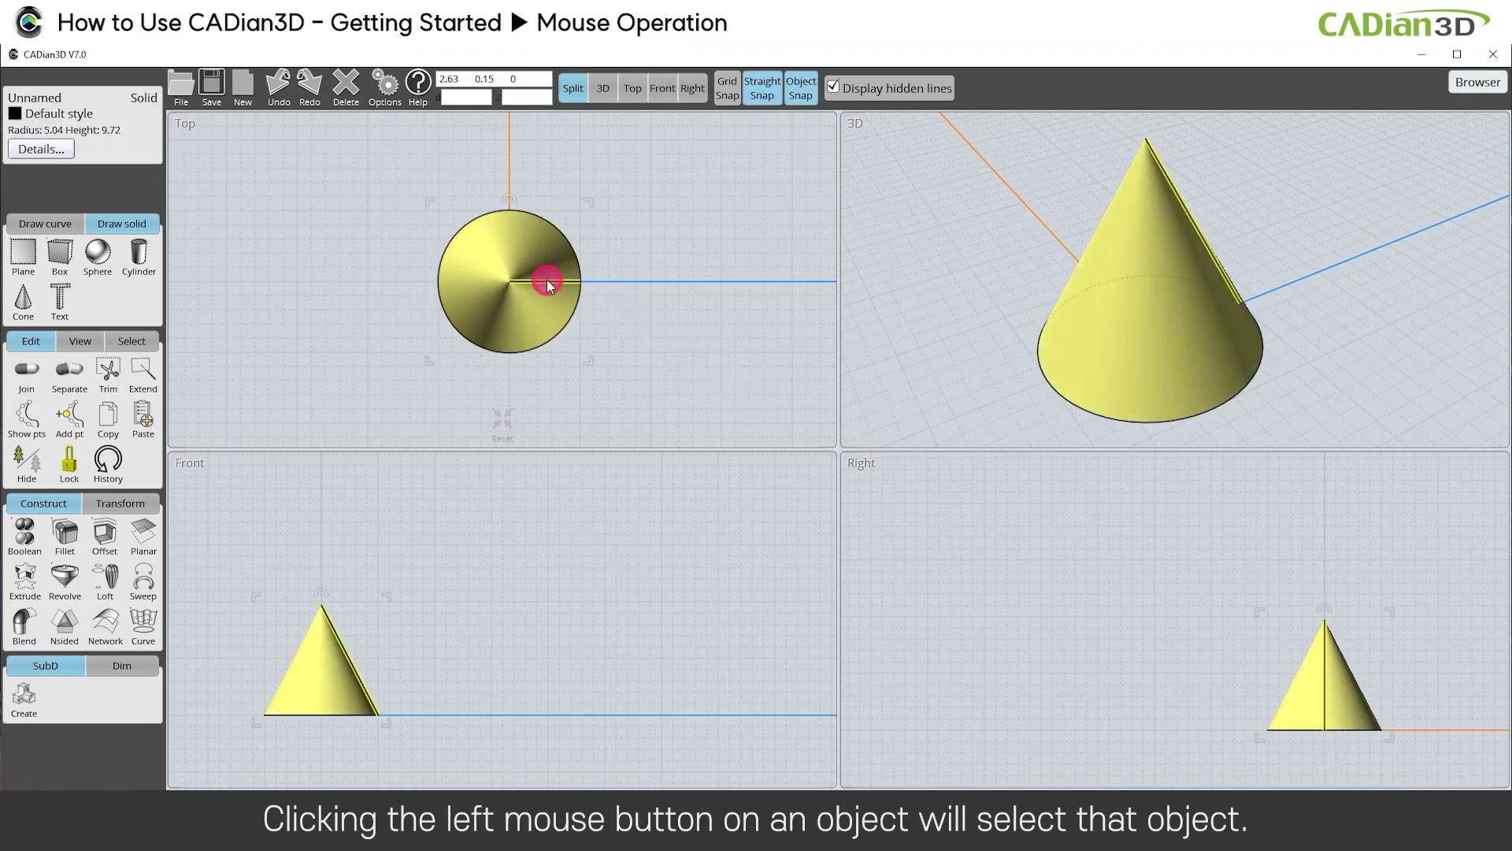
pyautogui.click(667, 378)
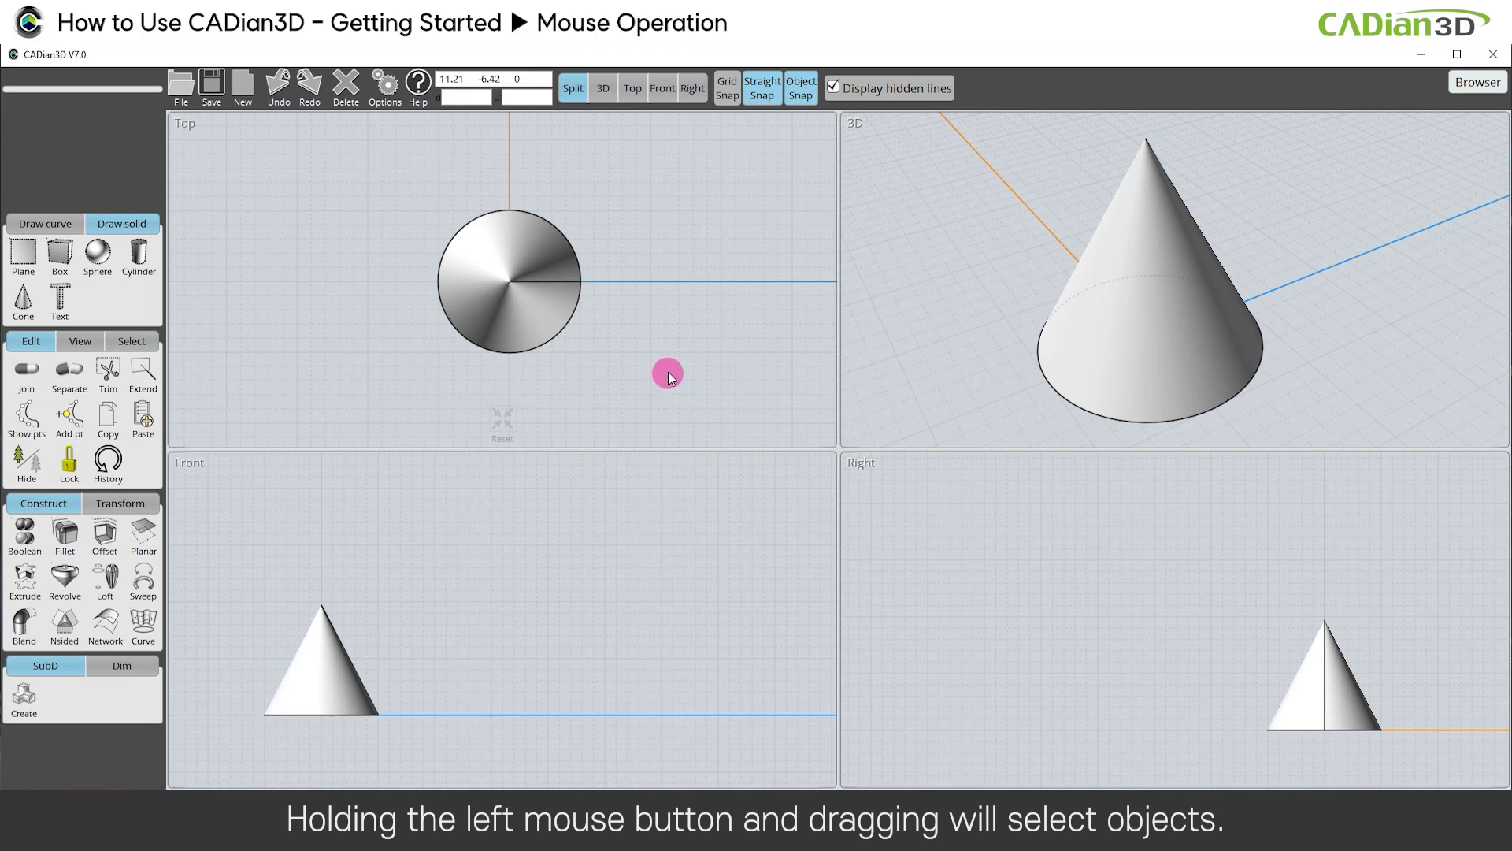
# Step: Select the cone with crossing and enclosing windows in the Top view
pyautogui.moveTo(669, 354); pyautogui.dragTo(413, 272)
pyautogui.click(683, 363)
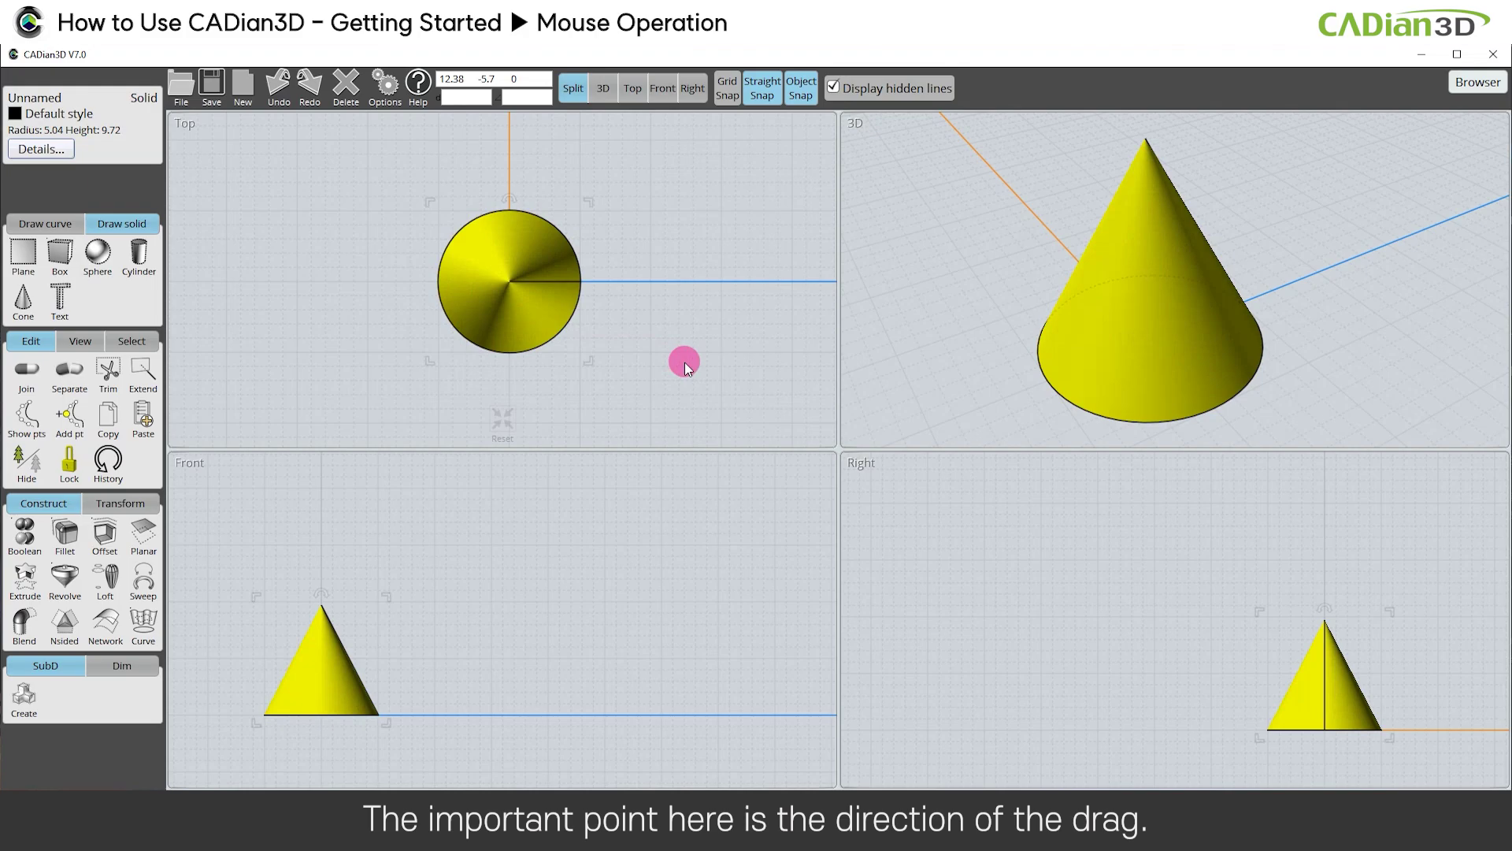
pyautogui.click(683, 362)
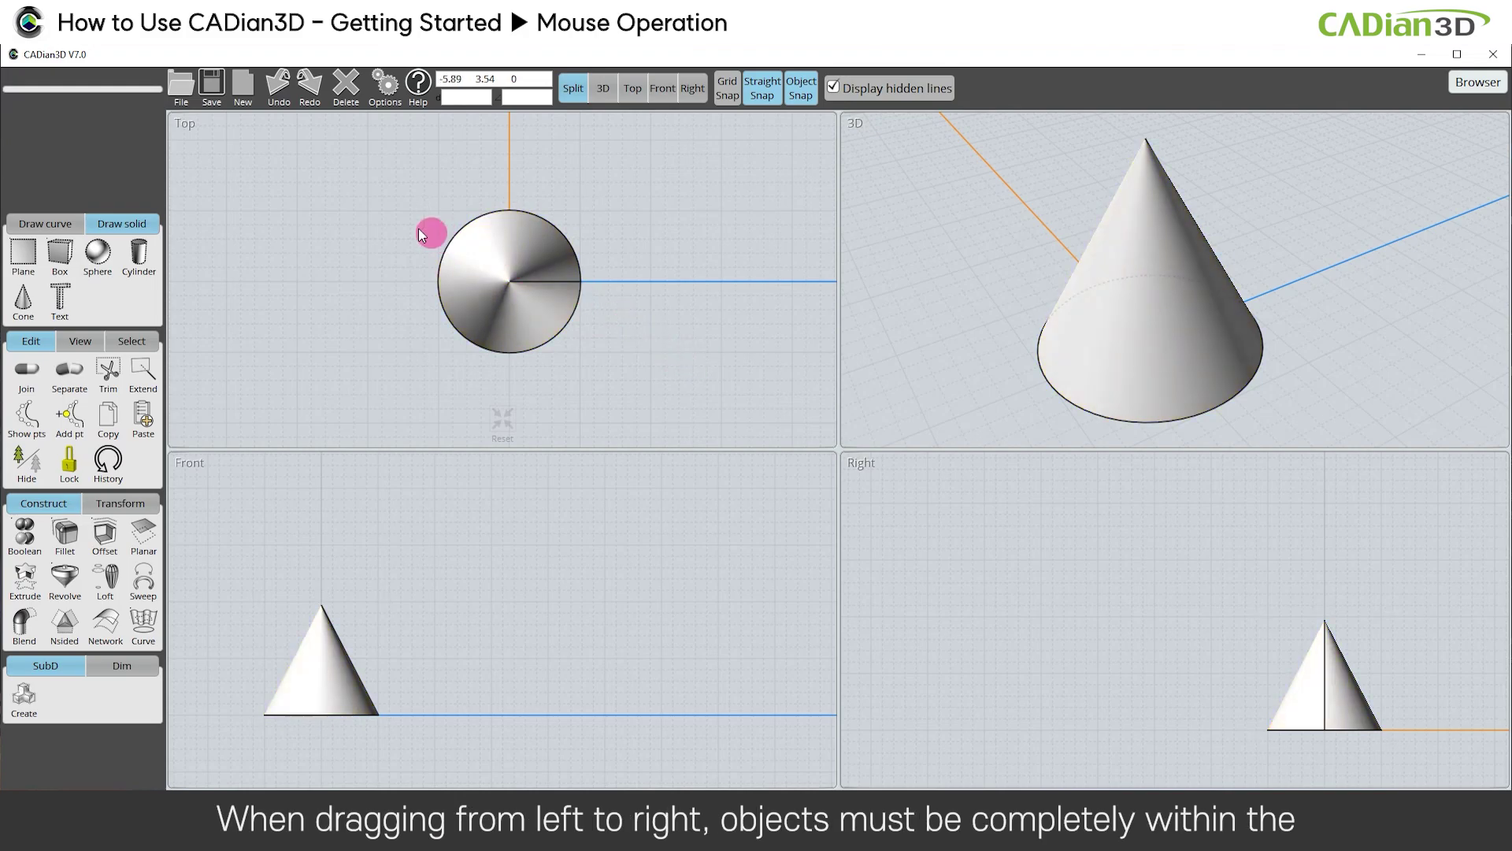
pyautogui.moveTo(319, 181); pyautogui.dragTo(646, 383)
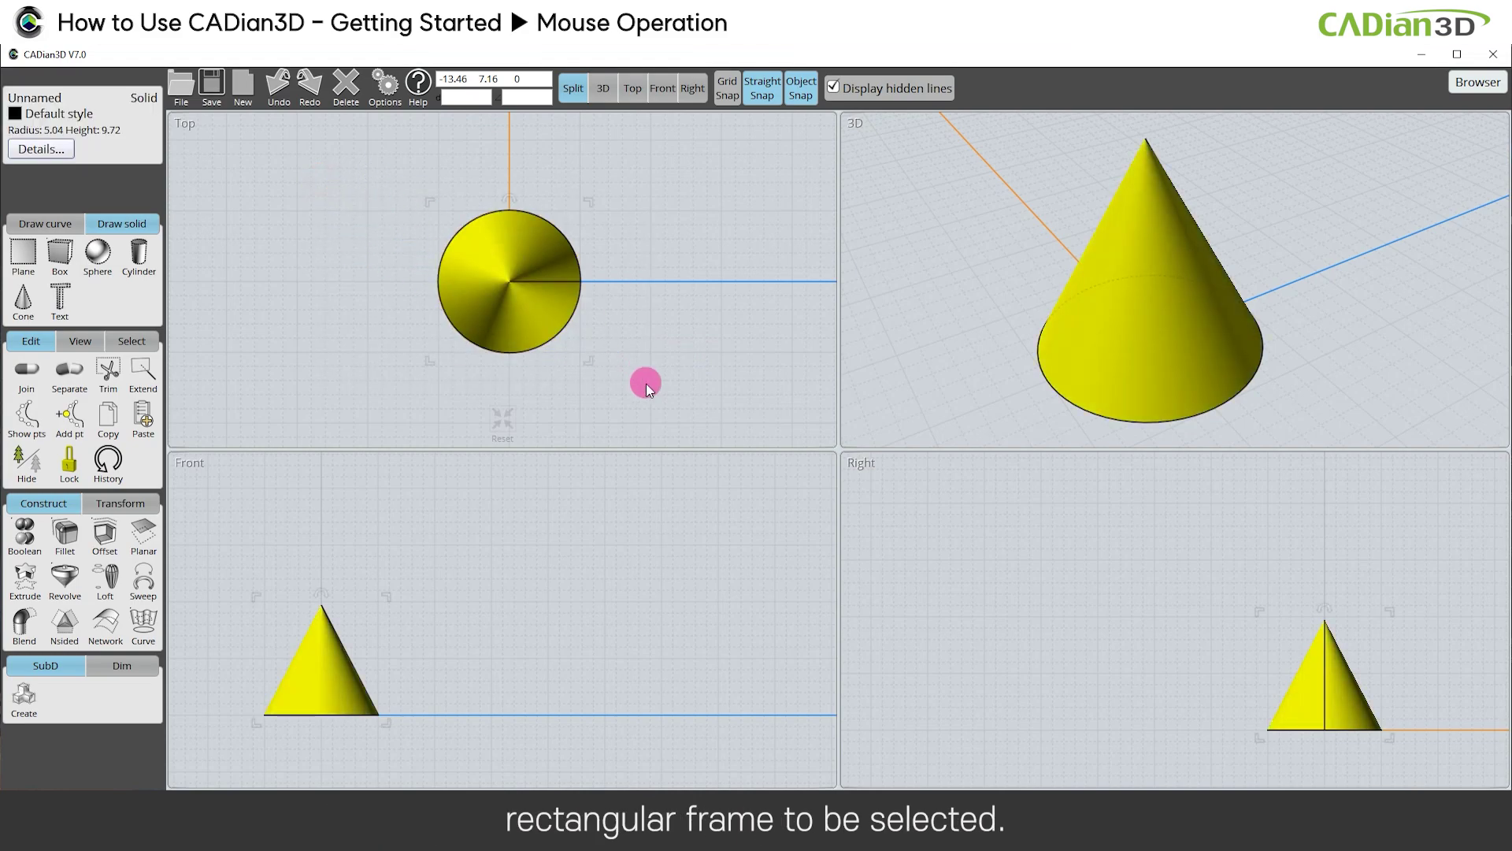
pyautogui.click(646, 382)
pyautogui.moveTo(665, 307); pyautogui.dragTo(558, 387)
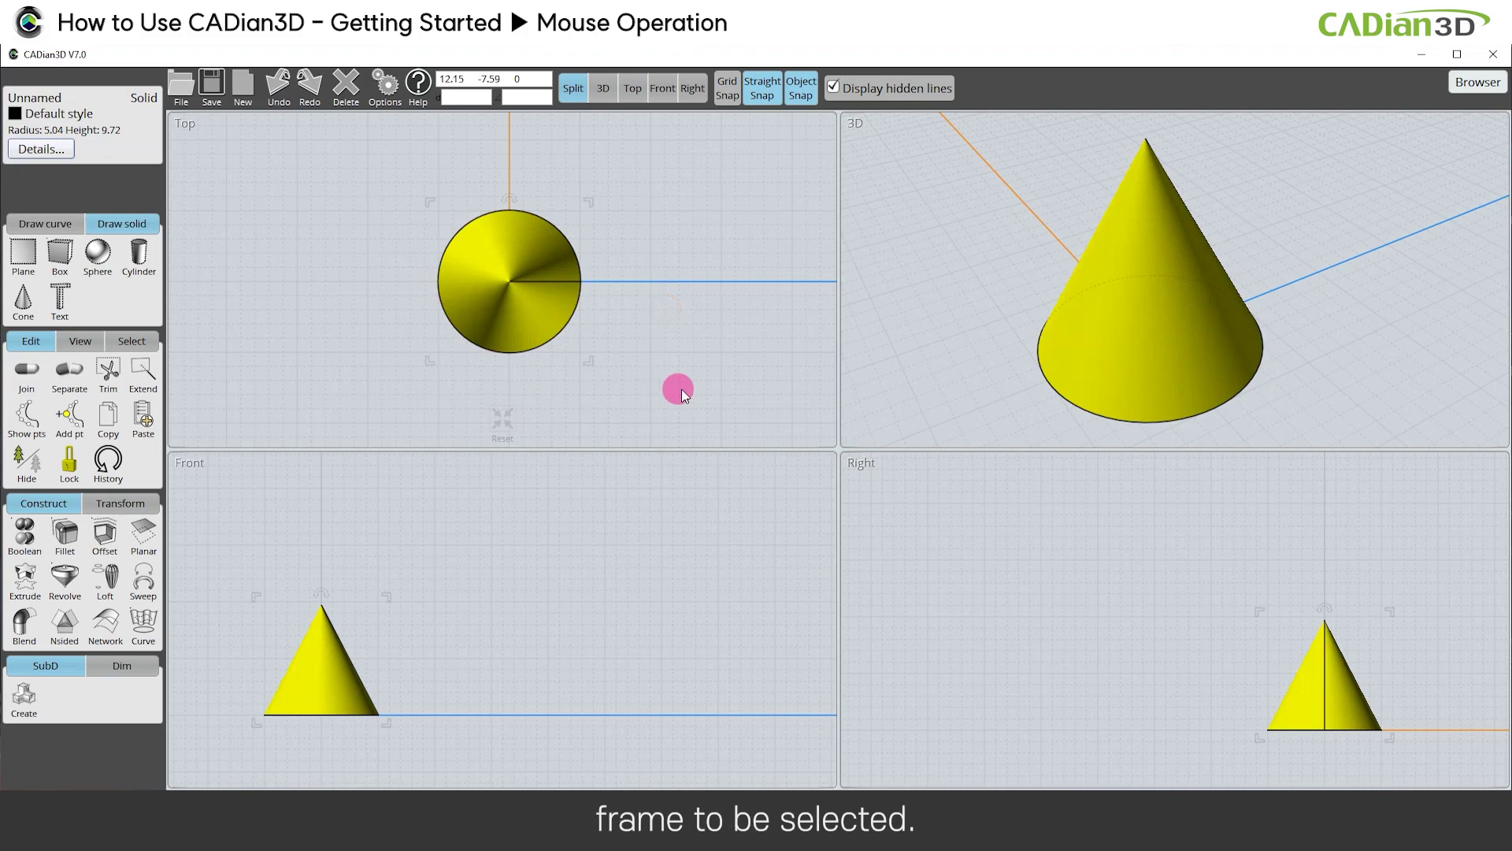
# Step: Select the cone's circular base edge, then its flat 10.09 x 10.09 base face from below
pyautogui.click(1061, 393)
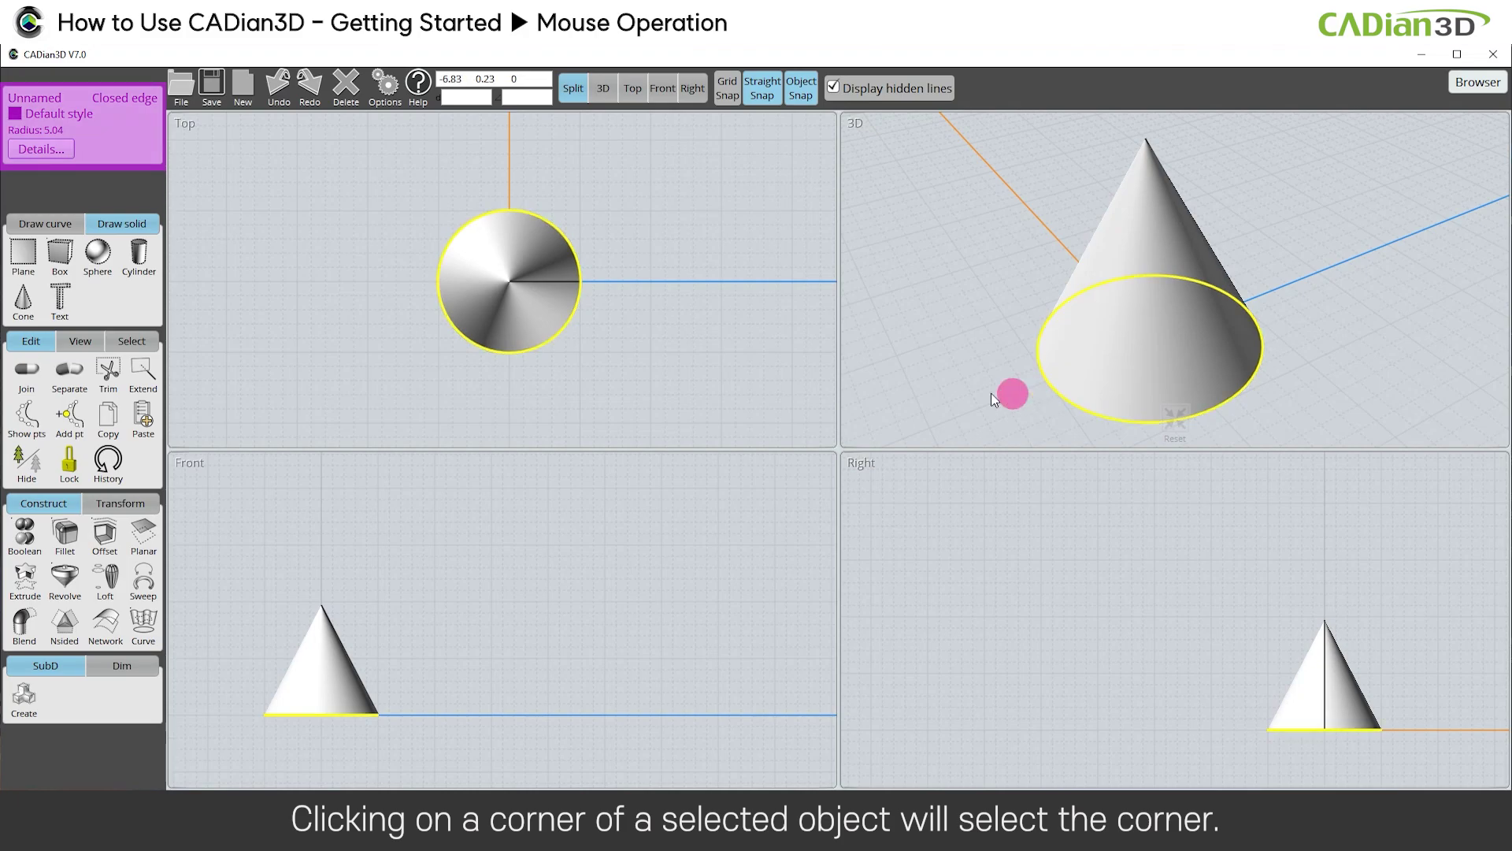
pyautogui.click(942, 390)
pyautogui.click(1094, 340)
pyautogui.click(1126, 333)
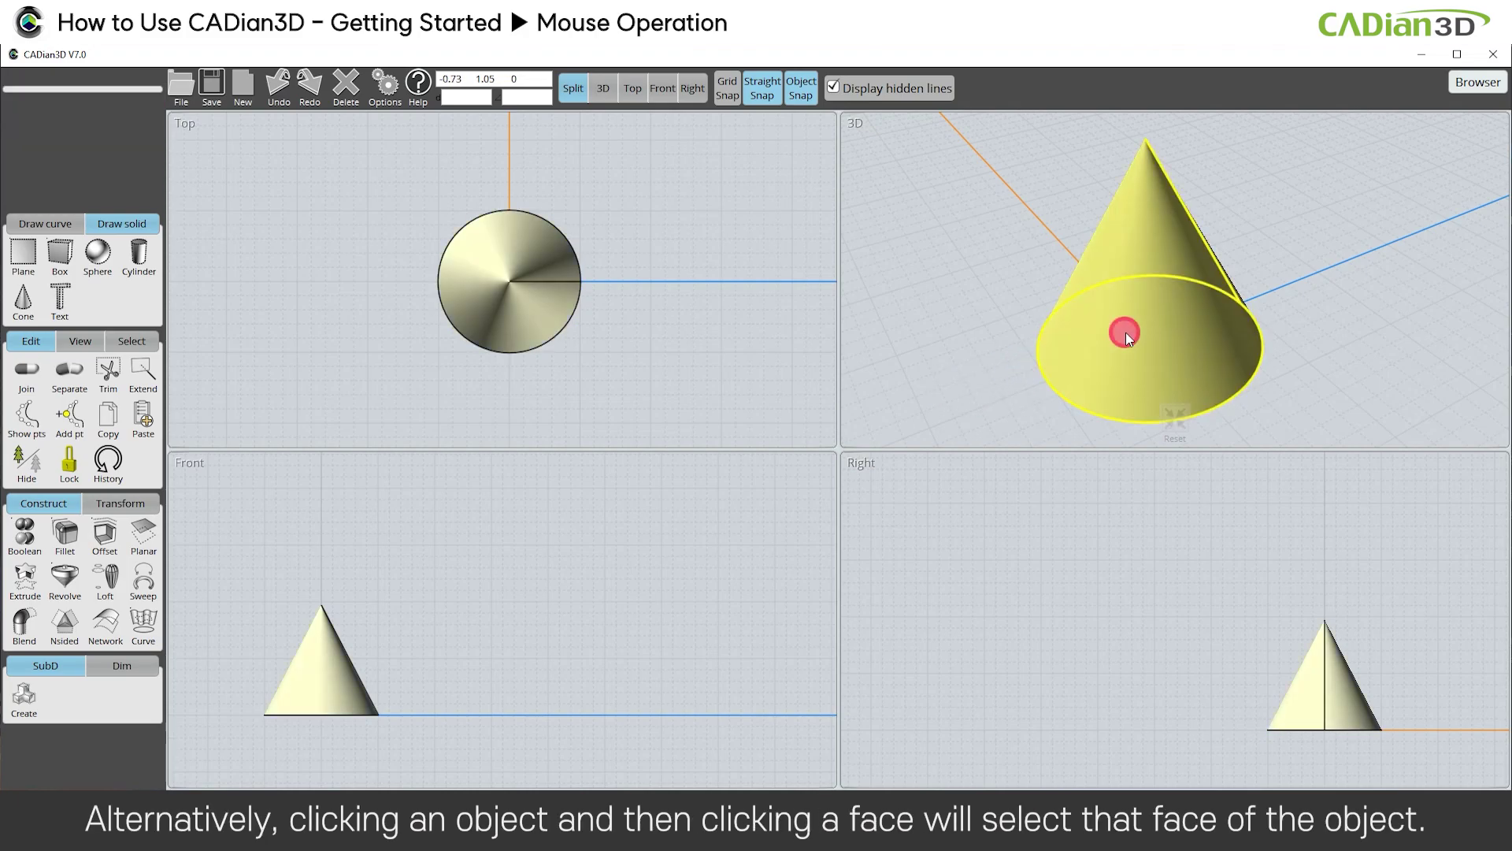
pyautogui.moveTo(982, 405); pyautogui.dragTo(1003, 241)
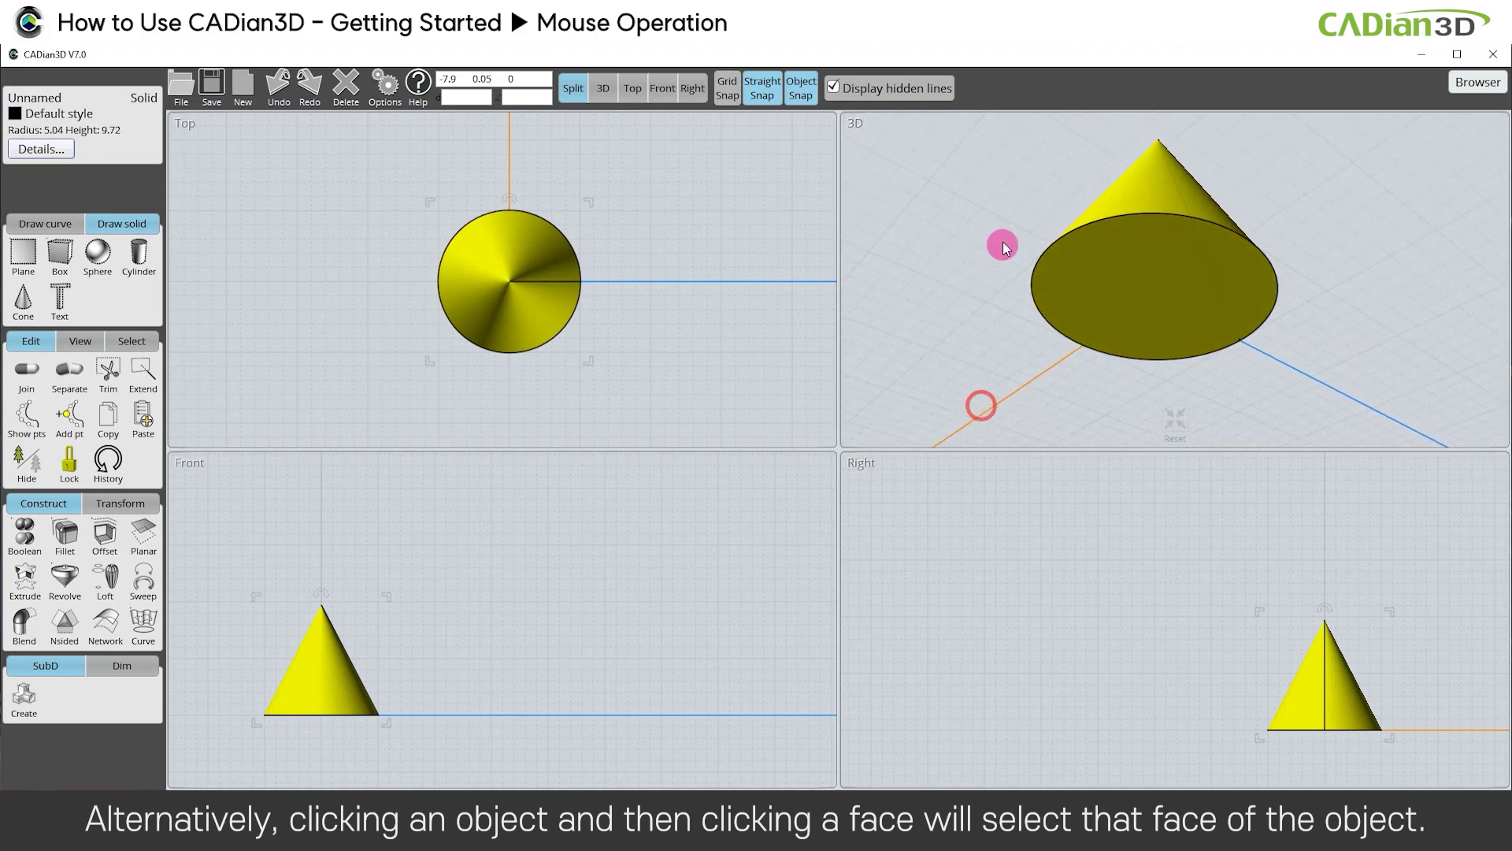
pyautogui.click(1107, 266)
pyautogui.click(1133, 274)
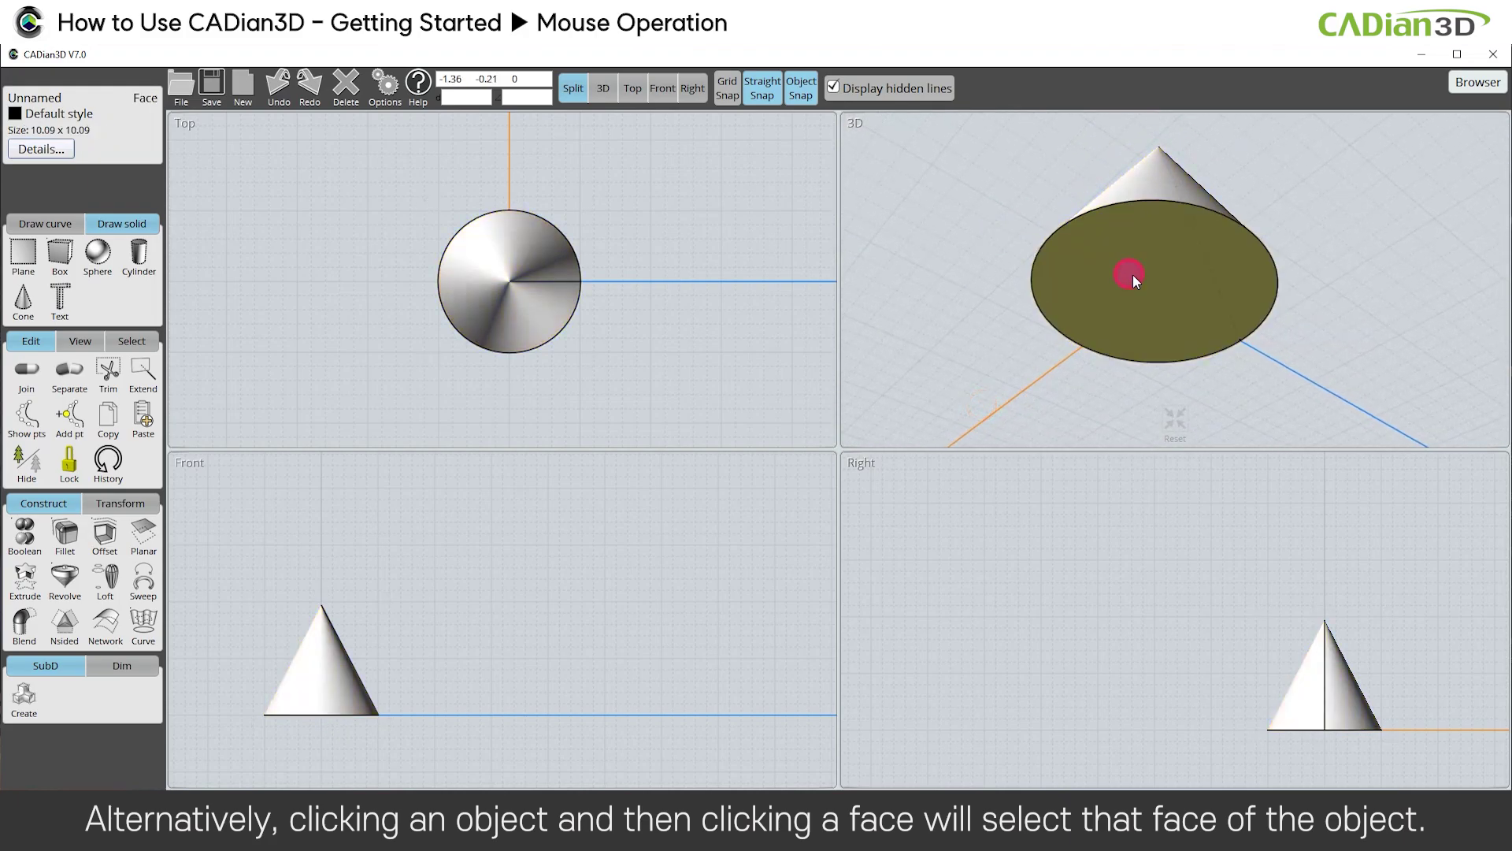
# Step: Move the cone left in the Top view and make two copies to its right
pyautogui.click(931, 319)
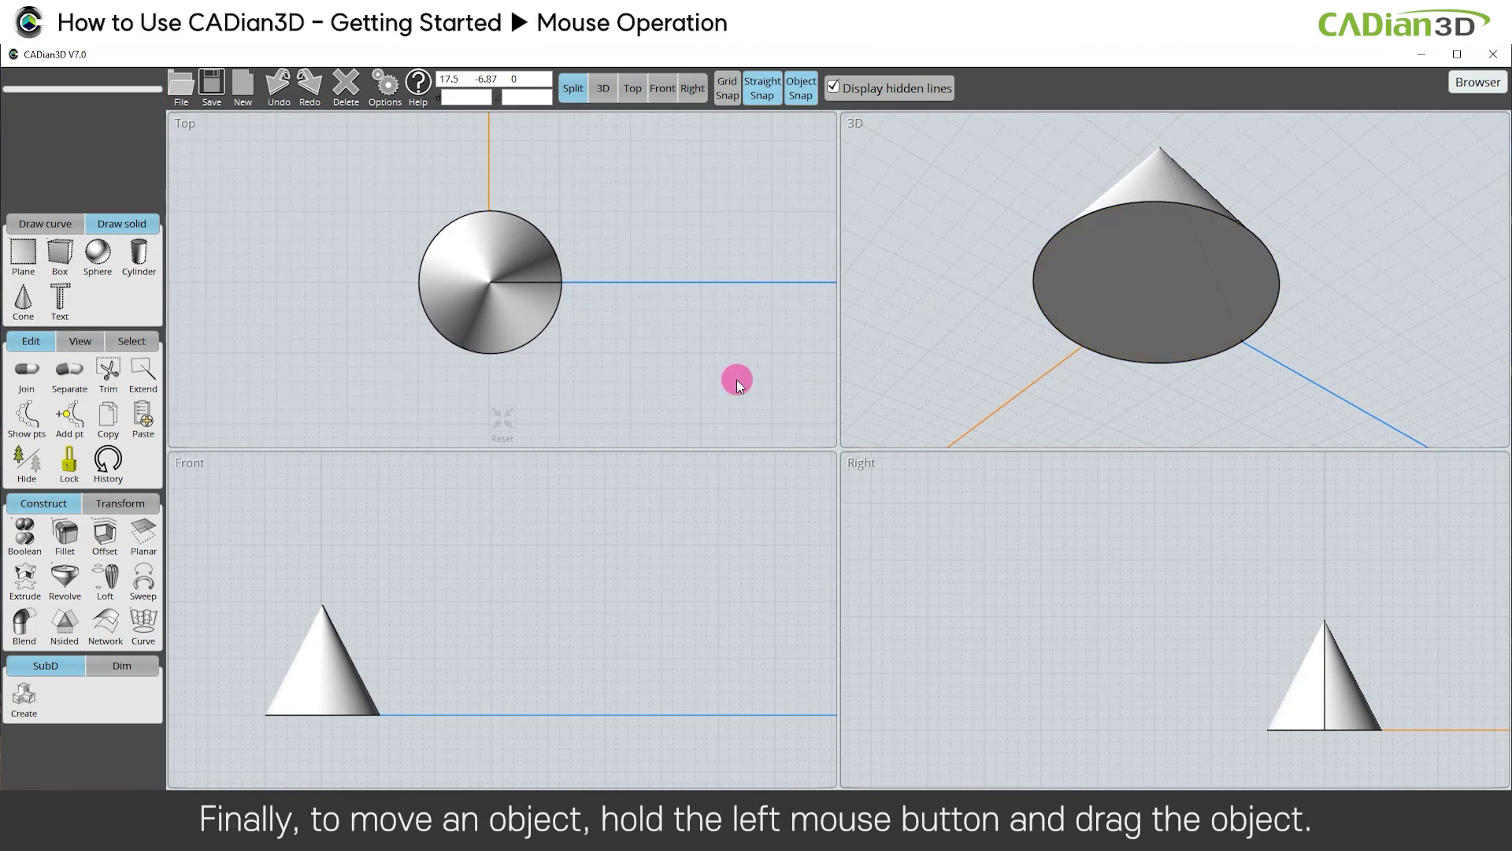
pyautogui.click(502, 296)
pyautogui.moveTo(516, 305); pyautogui.dragTo(565, 293)
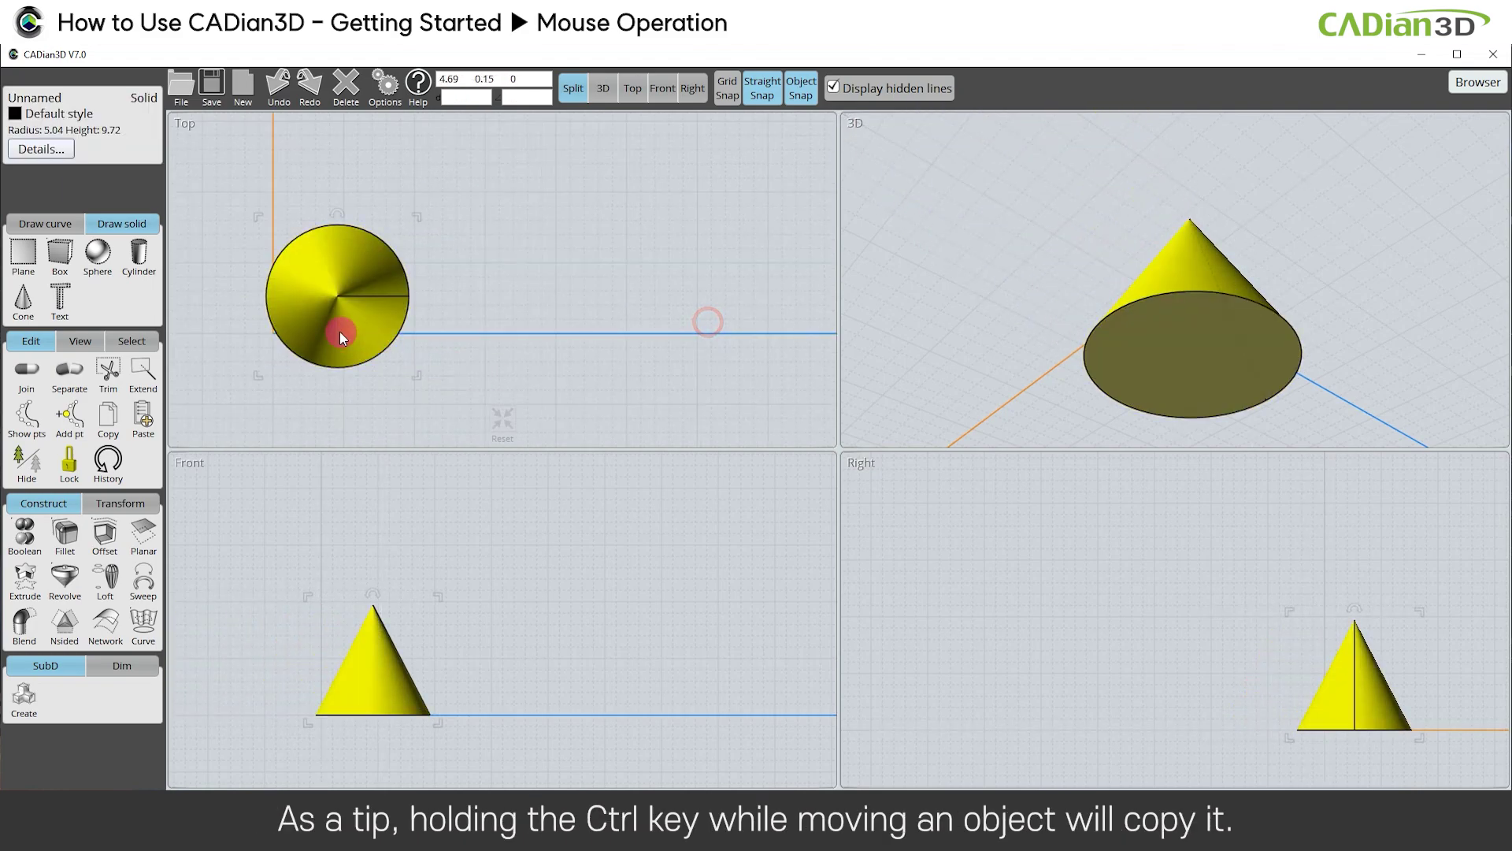
pyautogui.keyDown('ctrl'); pyautogui.moveTo(340, 337); pyautogui.dragTo(511, 337); pyautogui.keyUp('ctrl')
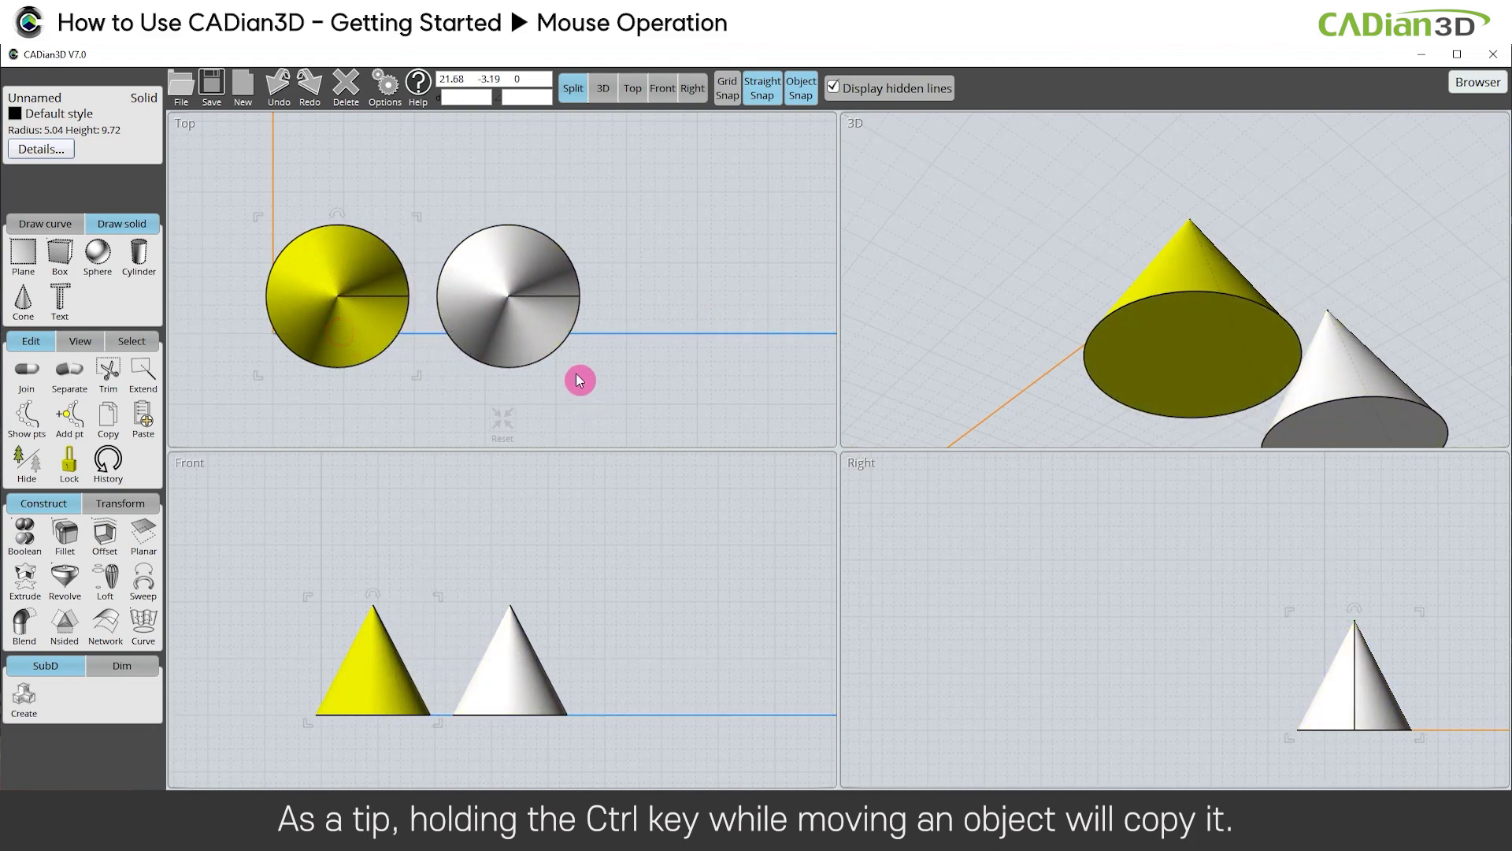
pyautogui.keyDown('ctrl'); pyautogui.moveTo(521, 331); pyautogui.dragTo(692, 332); pyautogui.keyUp('ctrl')
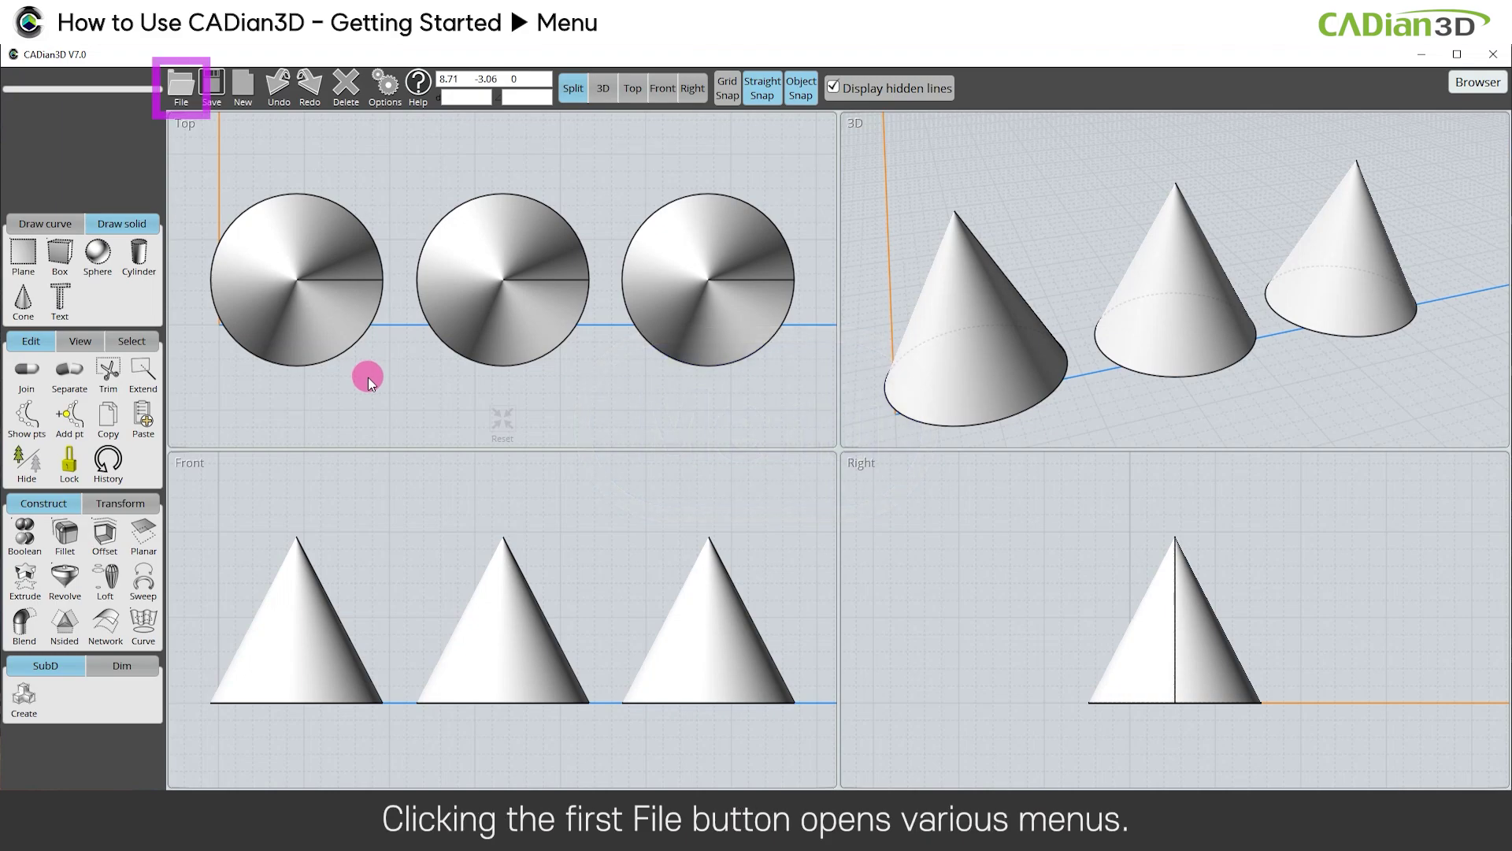
pyautogui.click(178, 87)
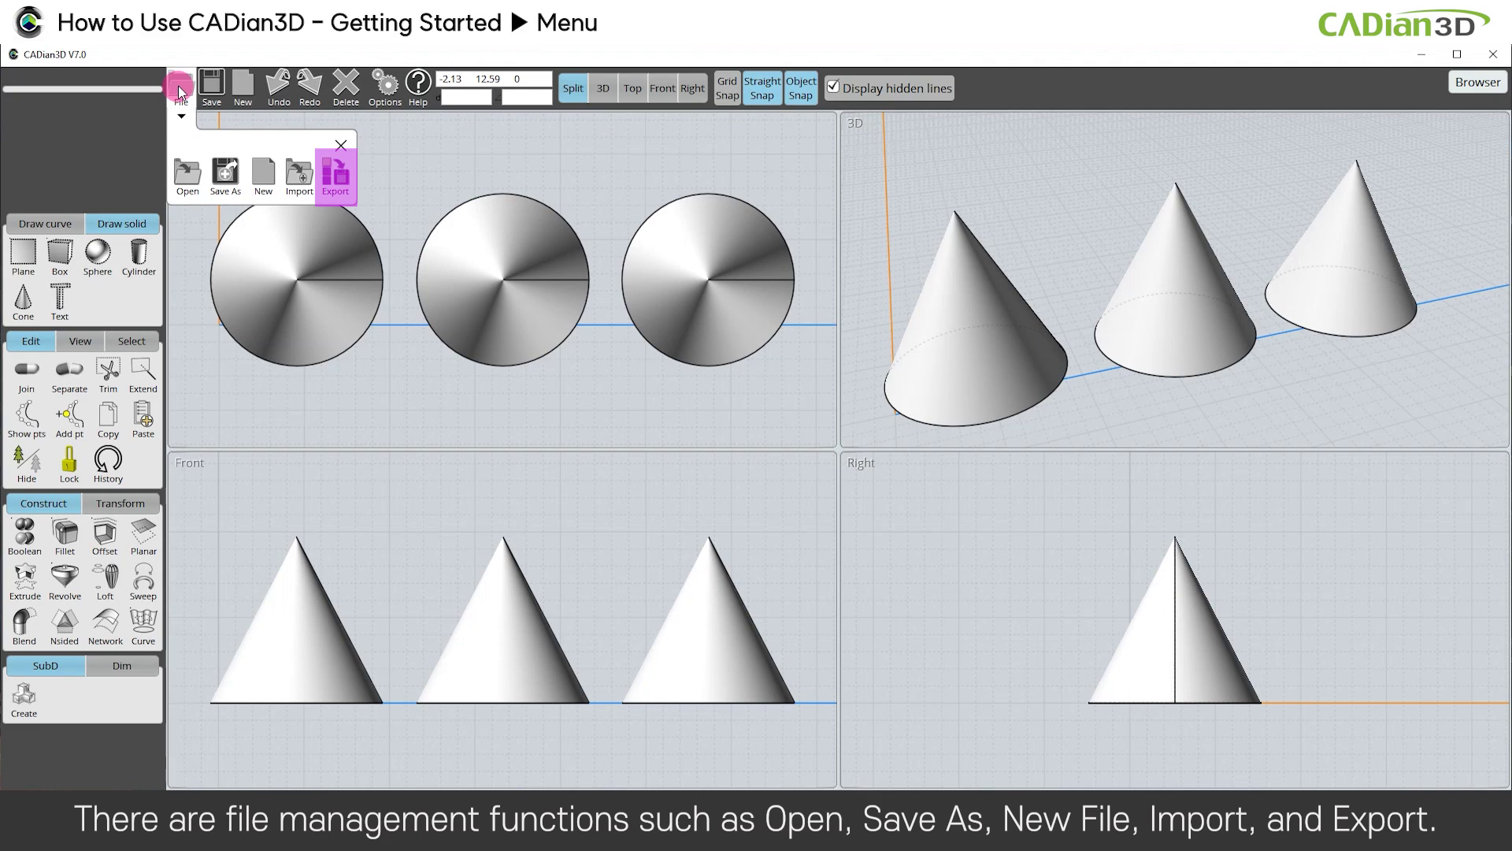
pyautogui.click(421, 164)
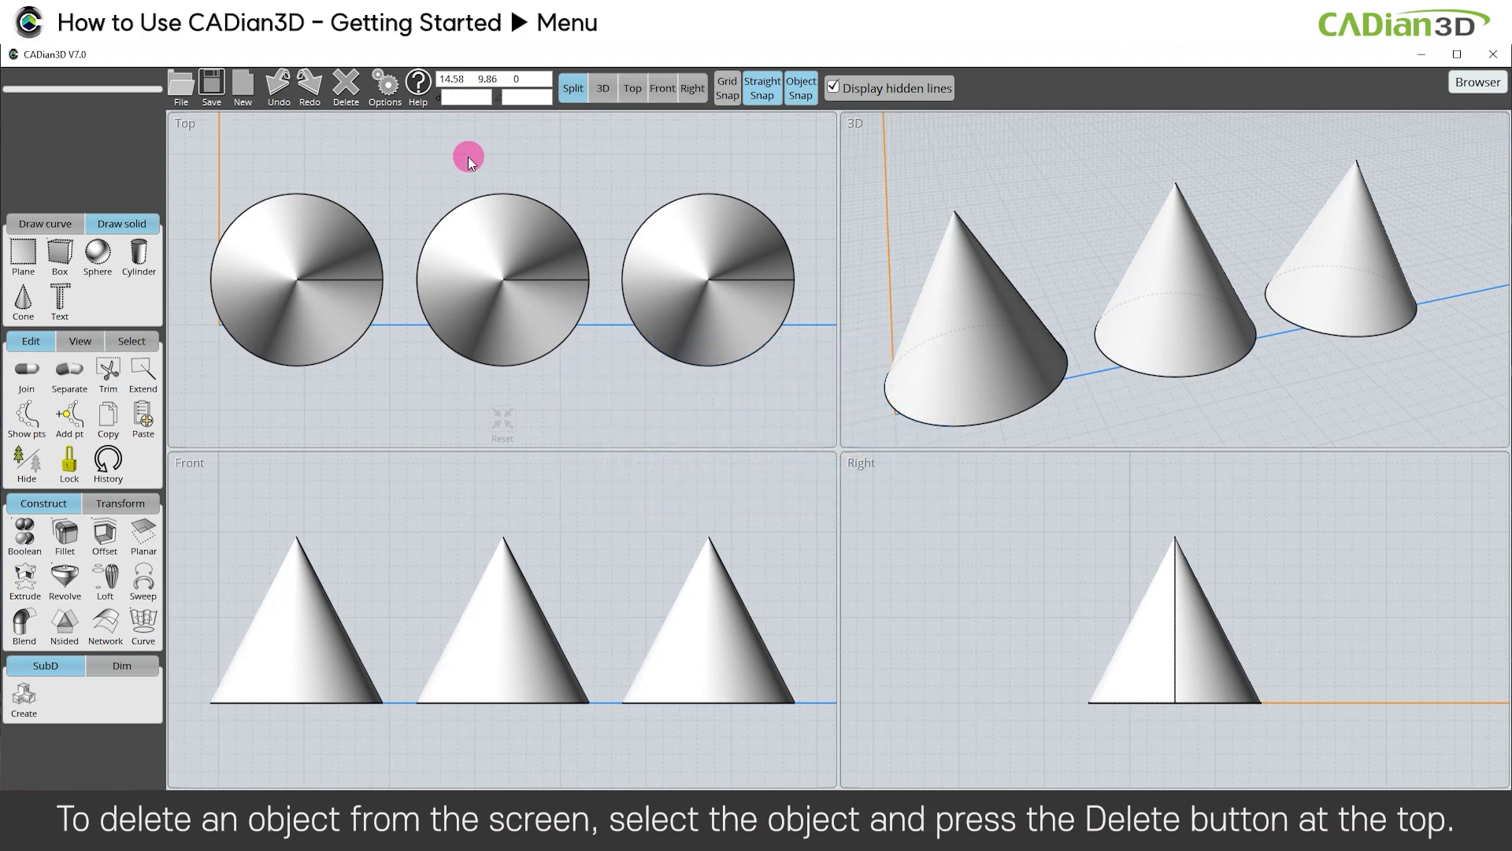
# Step: Delete the rightmost cone, then select all and delete the remaining two cones
pyautogui.click(692, 233)
pyautogui.click(353, 91)
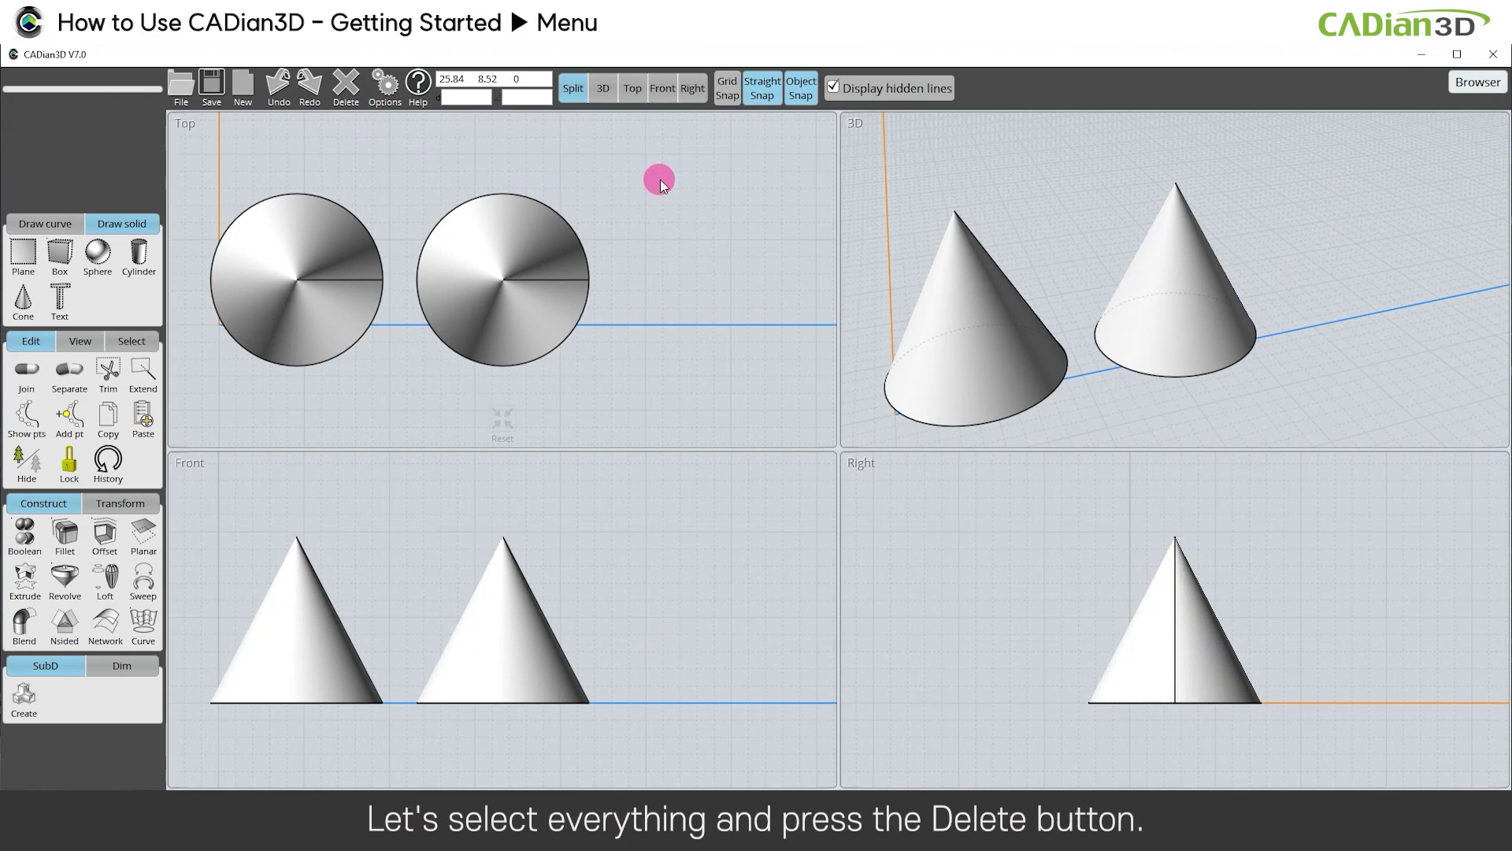
pyautogui.hotkey('ctrl', 'a')
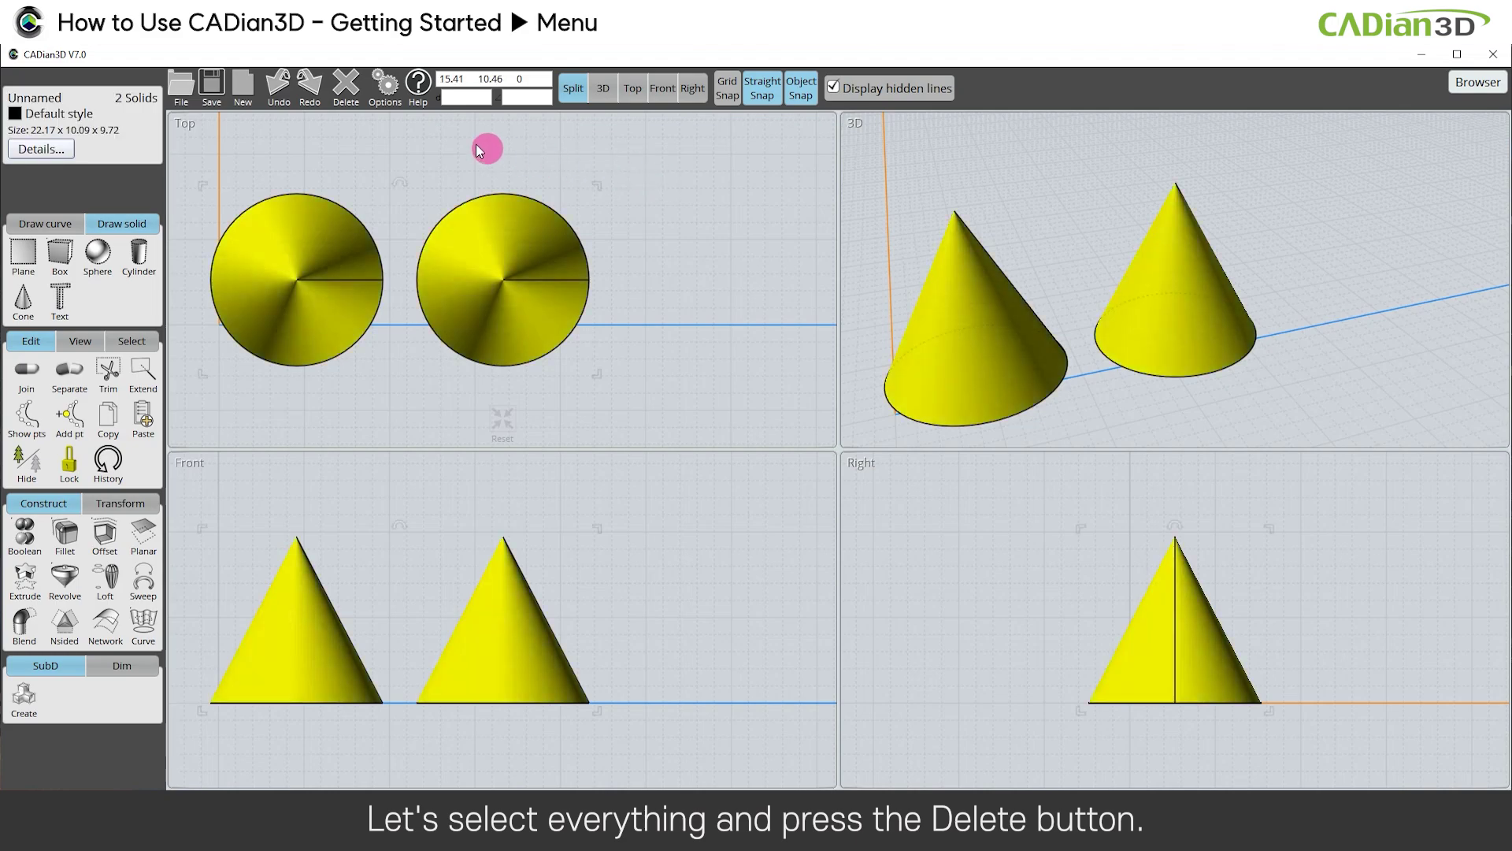
pyautogui.click(355, 92)
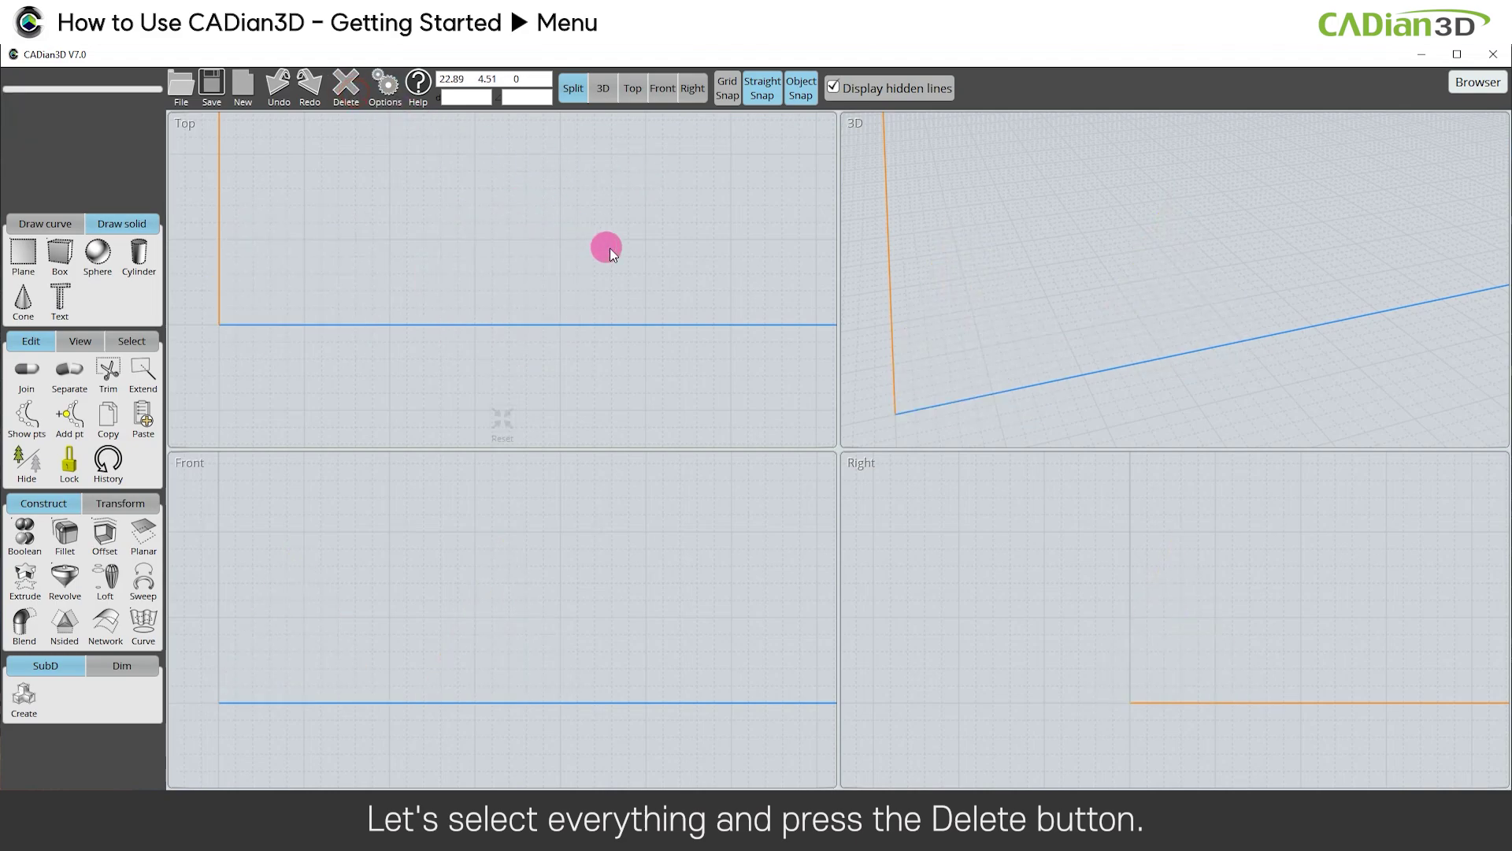